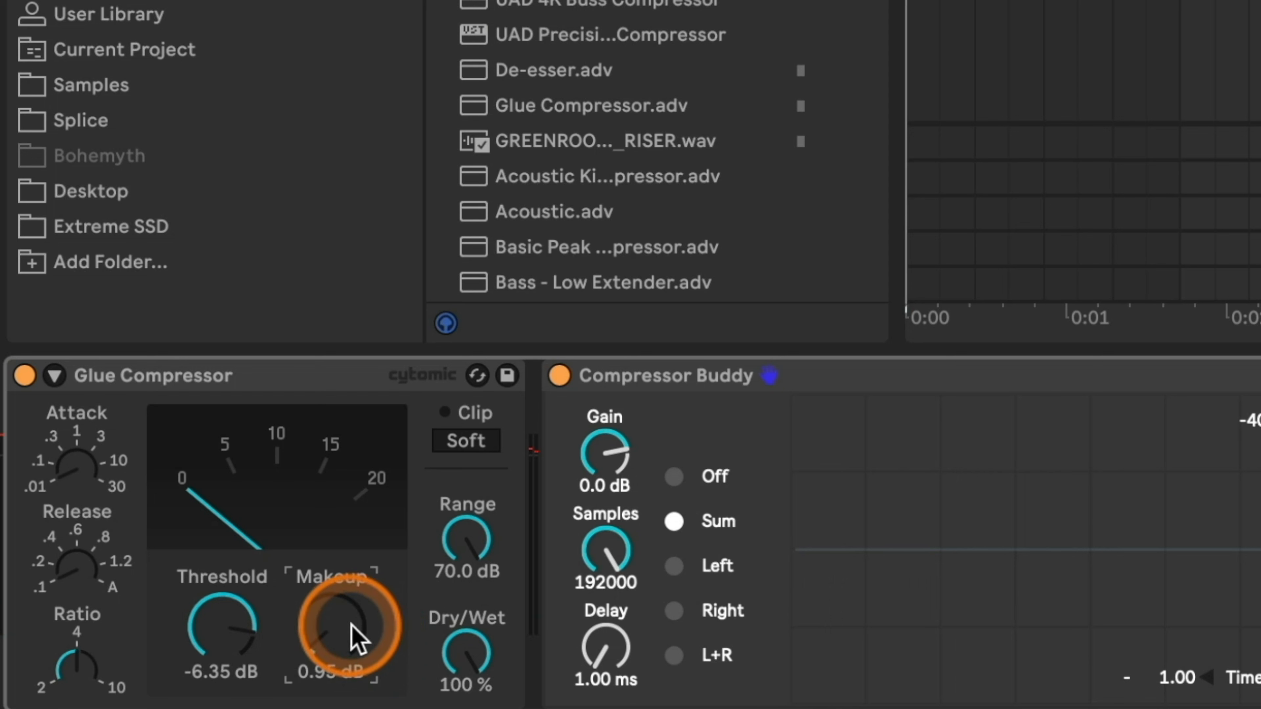
# Step: Level-match the Glue Compressor by setting its makeup gain to 2.86 dB while comparing the sound bypassed and active
pyautogui.moveTo(320, 631); pyautogui.dragTo(320, 611)
pyautogui.click(18, 380)
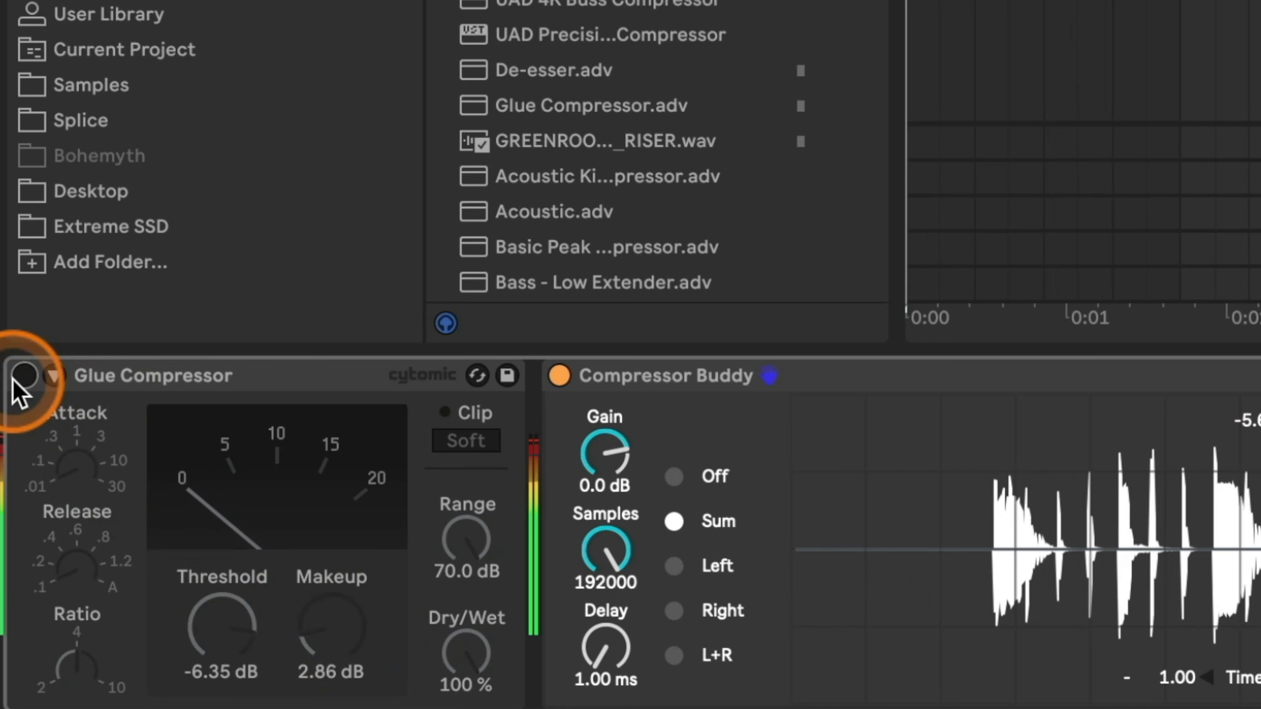
pyautogui.click(18, 380)
pyautogui.moveTo(329, 646); pyautogui.dragTo(329, 642)
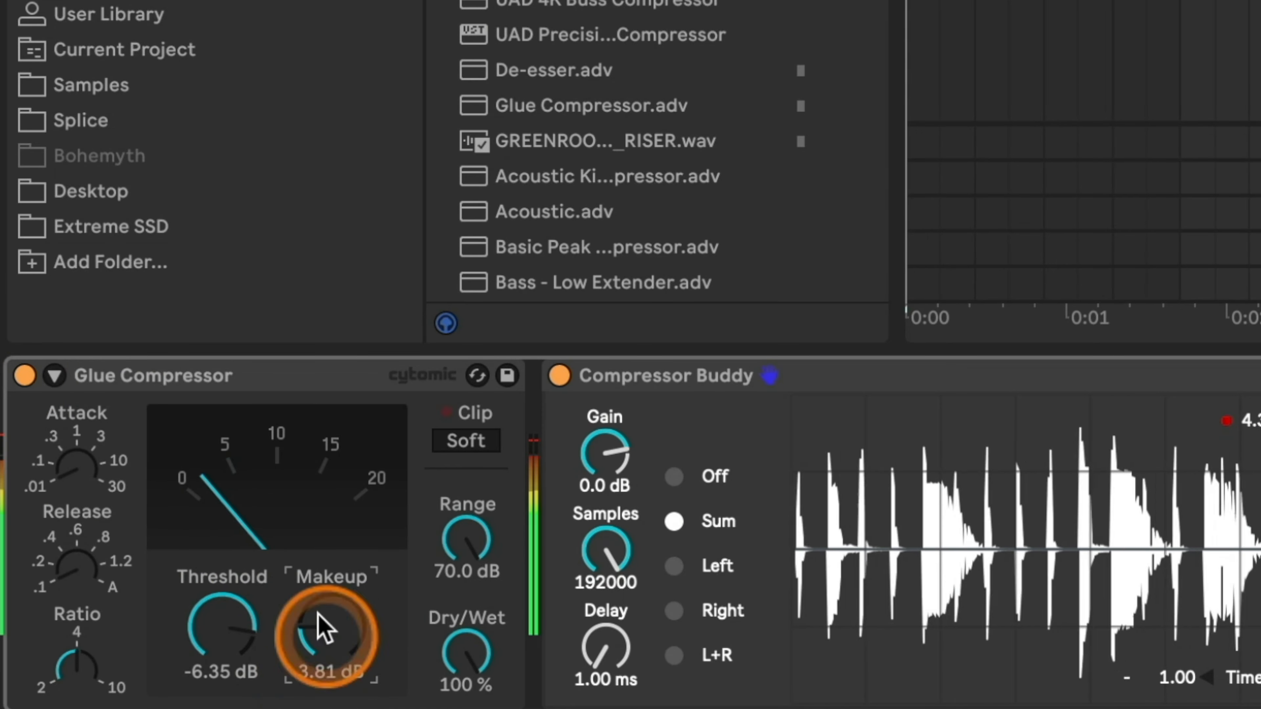
pyautogui.click(24, 378)
pyautogui.click(25, 378)
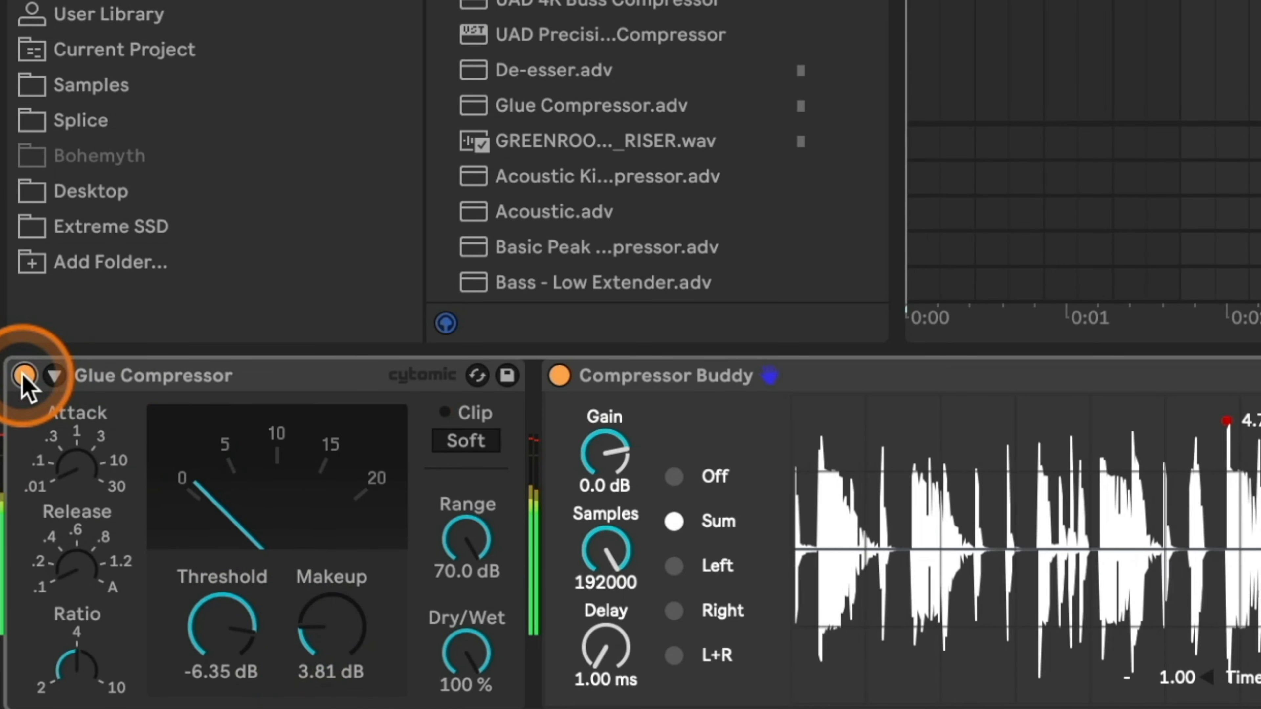
pyautogui.moveTo(326, 634)
pyautogui.mouseDown()
pyautogui.moveTo(329, 650)
pyautogui.moveTo(350, 640)
pyautogui.mouseUp()
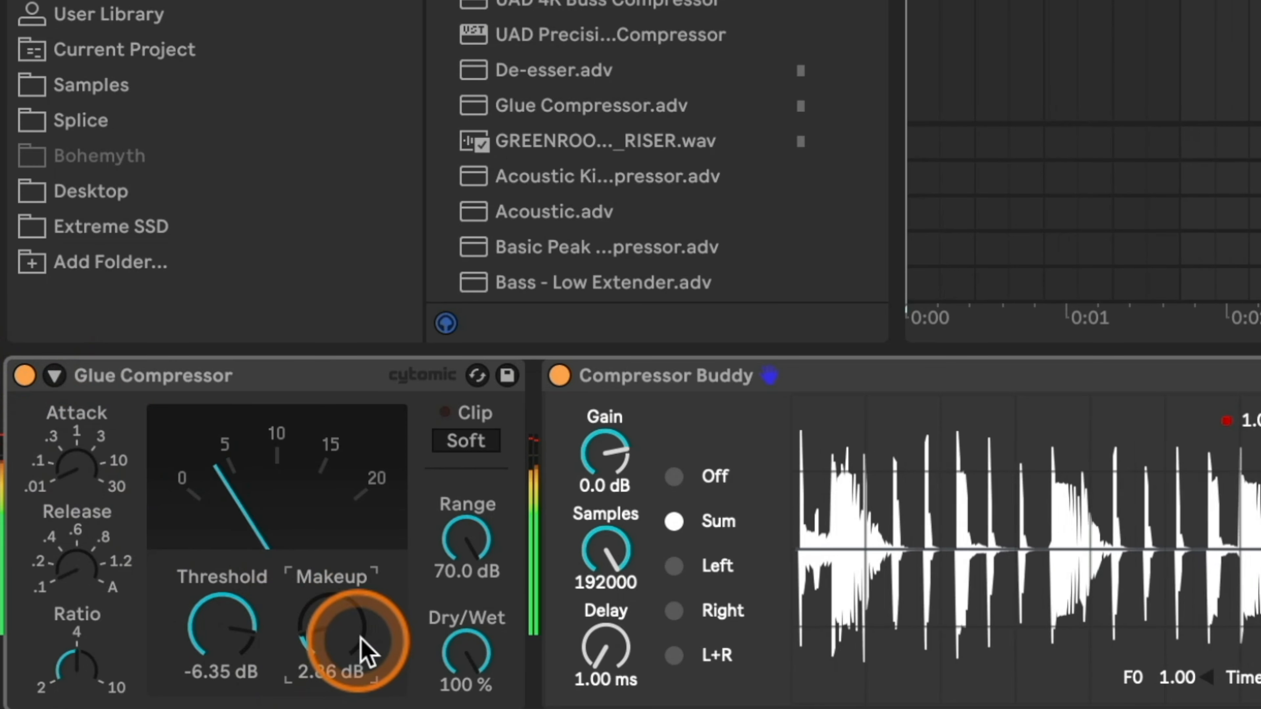
pyautogui.click(23, 378)
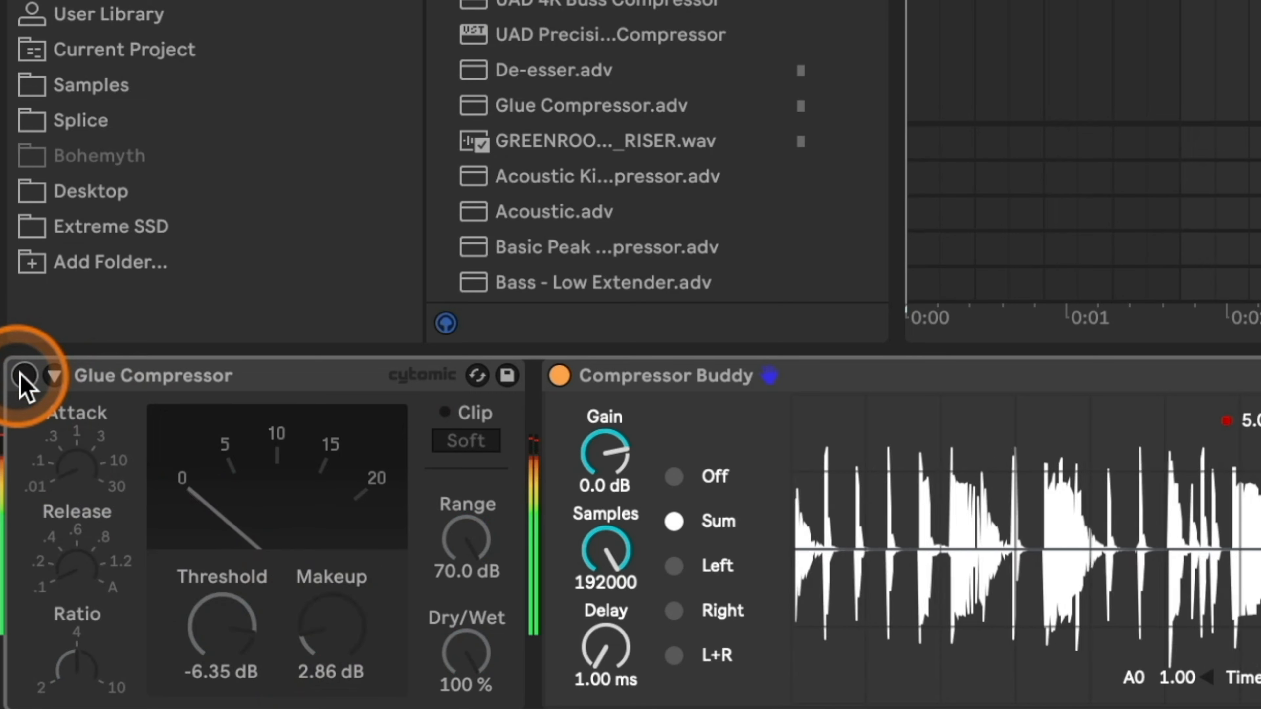
pyautogui.click(24, 377)
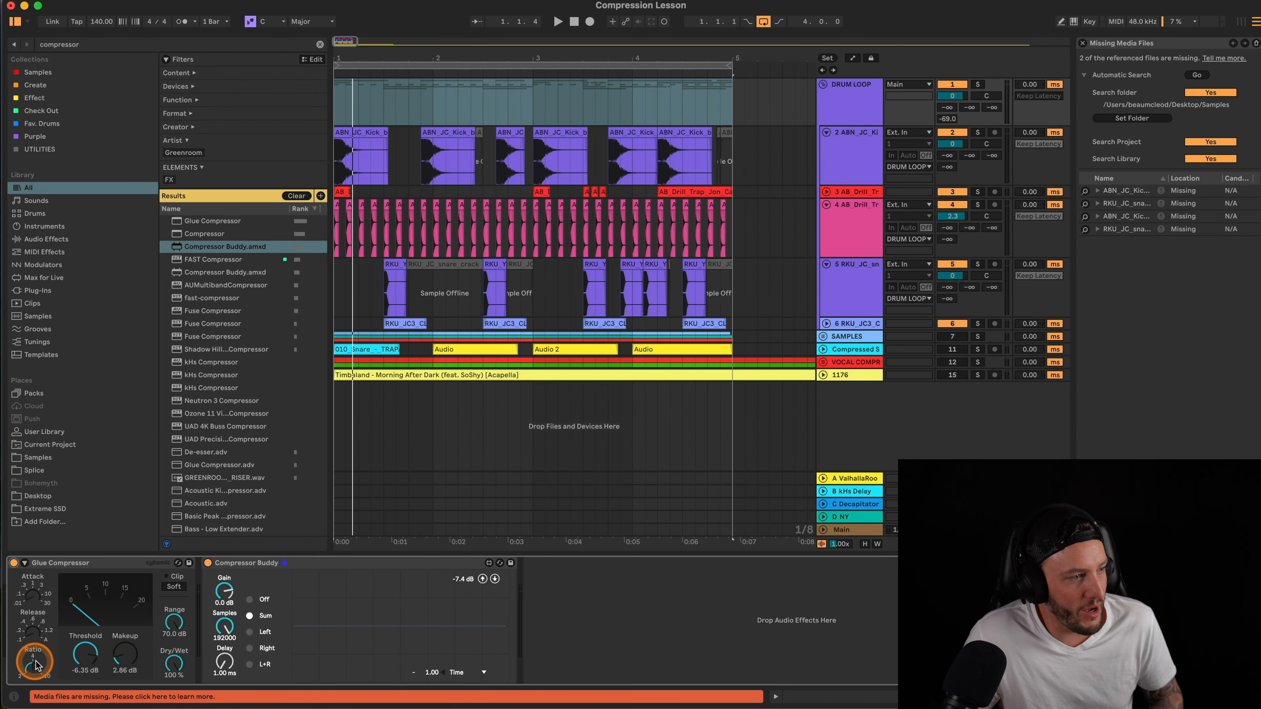
# Step: Play the drum loop, lower the Glue Compressor's threshold to -14.9 dB, and compare the sound bypassed and active
pyautogui.press('space')
pyautogui.moveTo(91, 653); pyautogui.dragTo(91, 673)
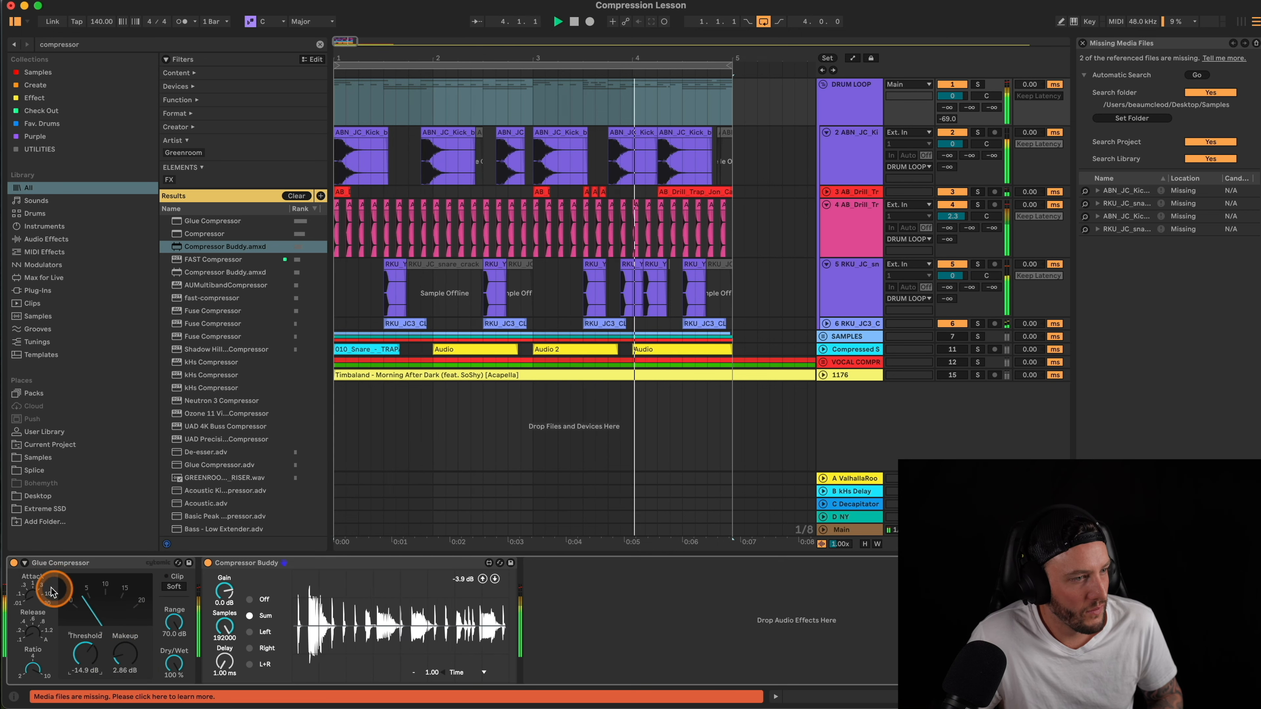
pyautogui.click(14, 563)
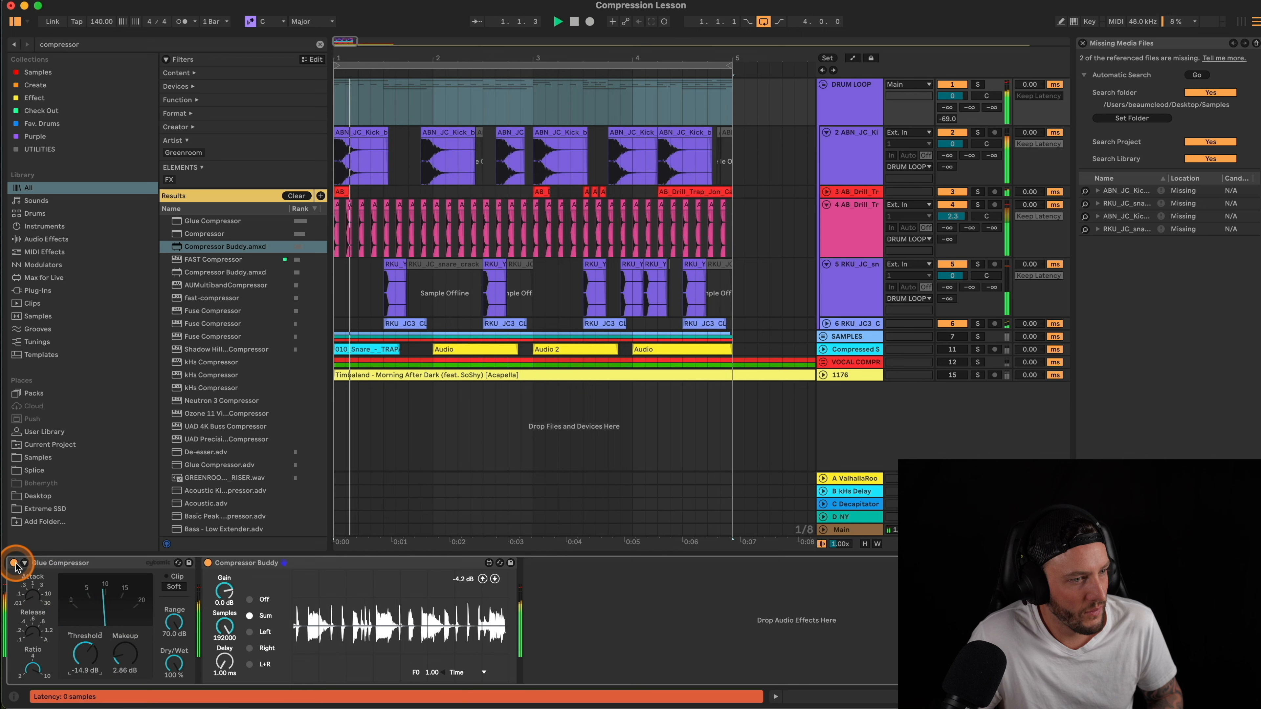
pyautogui.click(14, 563)
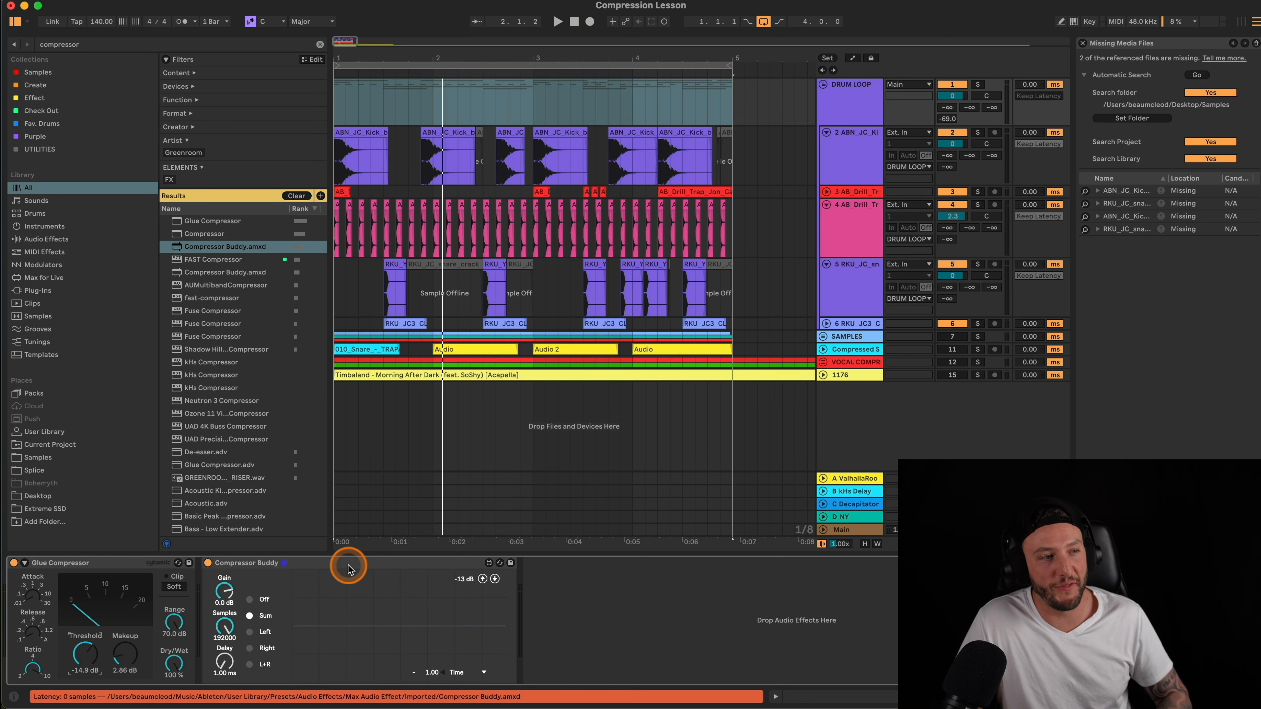
# Step: Mute the DRUM LOOP group and audition the ORIG clip in the SAMPLES group
pyautogui.click(585, 403)
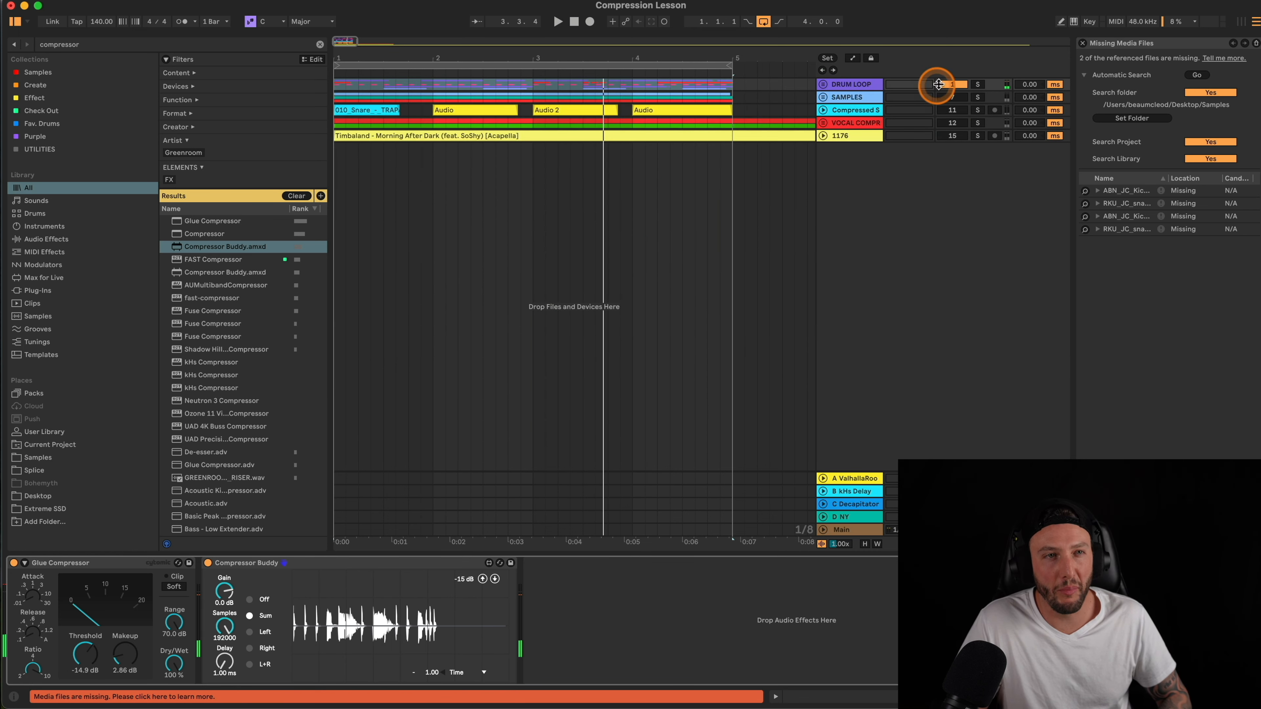
pyautogui.click(944, 84)
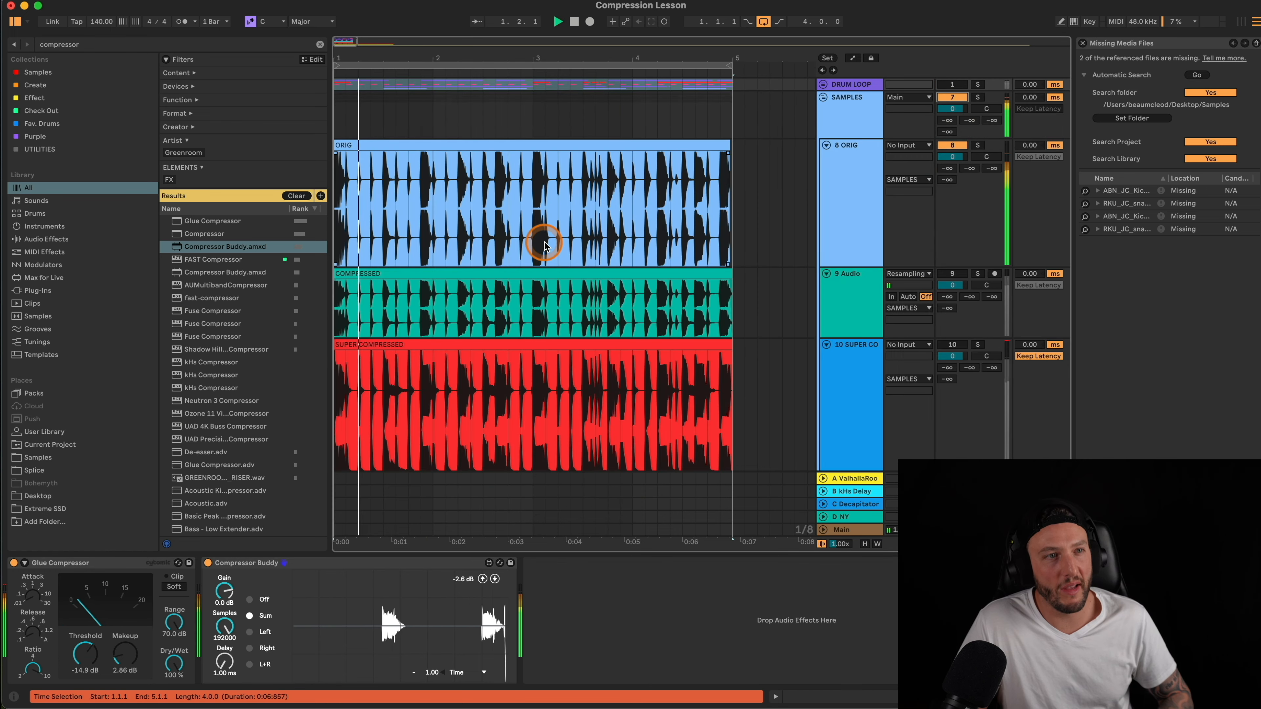
pyautogui.press('space')
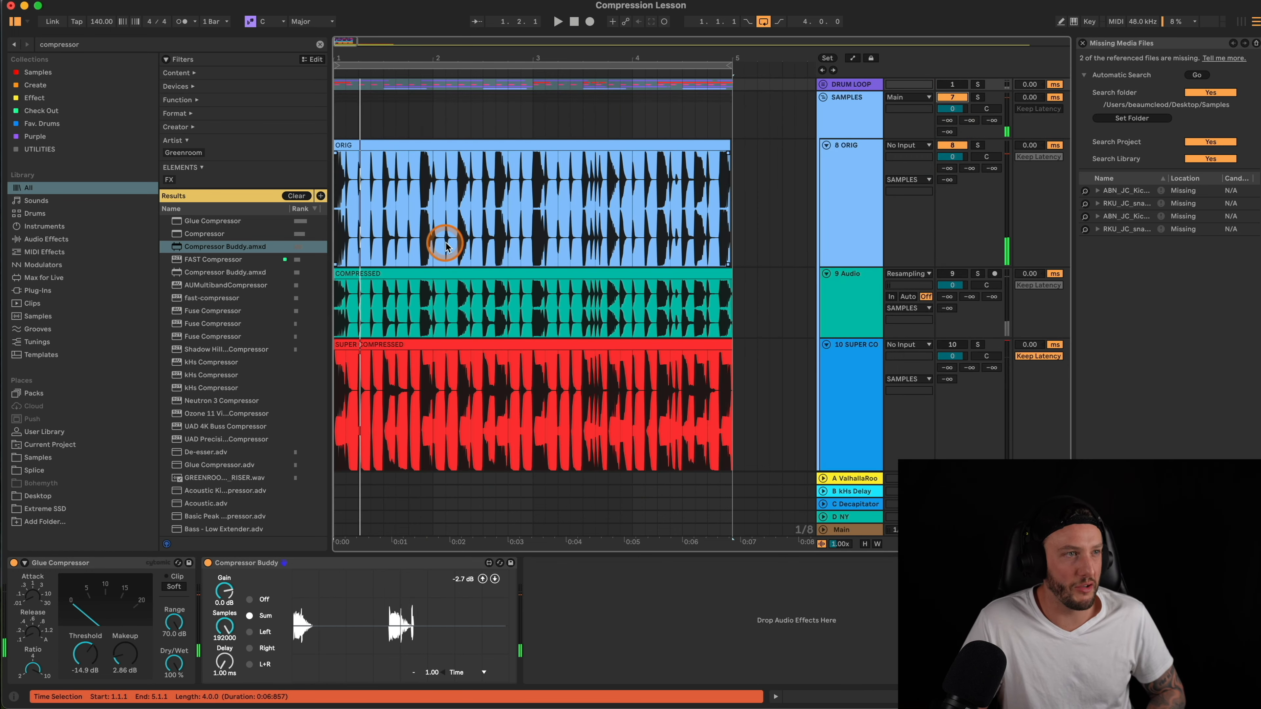
pyautogui.scroll(3, 445, 243)
pyautogui.scroll(3, 445, 243)
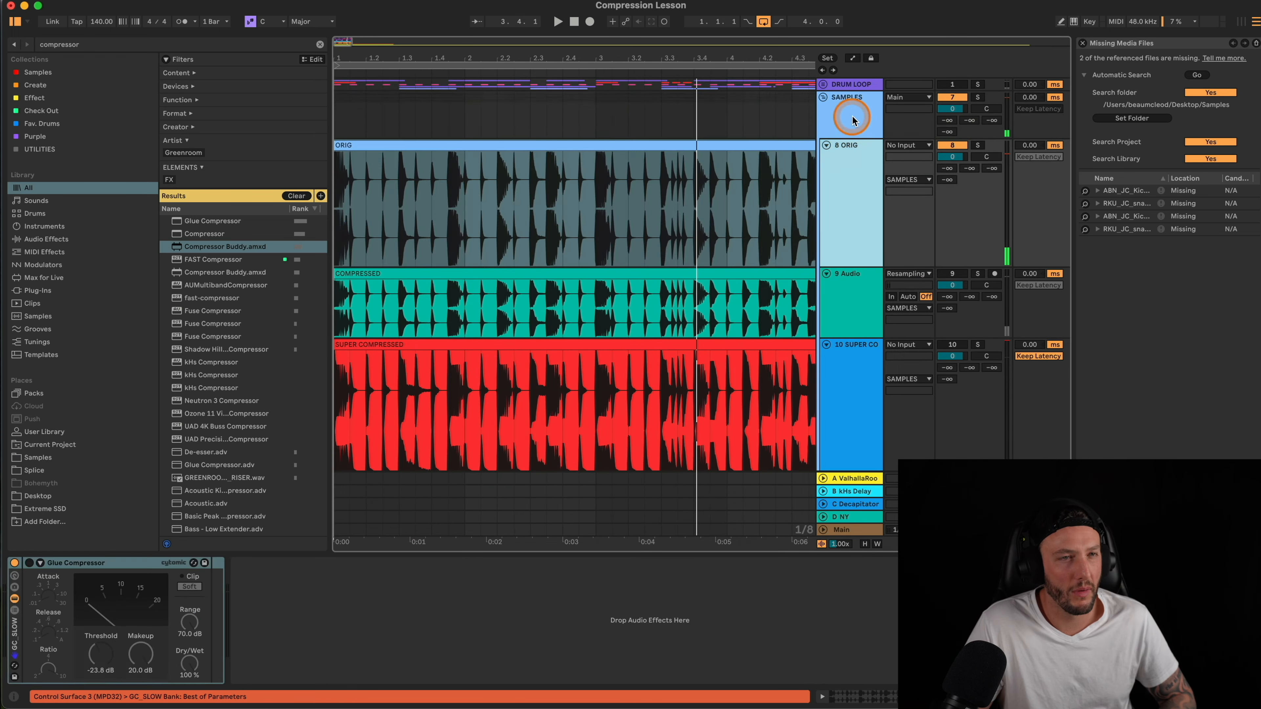
# Step: Play the ORIG sample and inspect the device chains of the SAMPLES group, the Main track and the ORIG track
pyautogui.click(850, 113)
pyautogui.press('space')
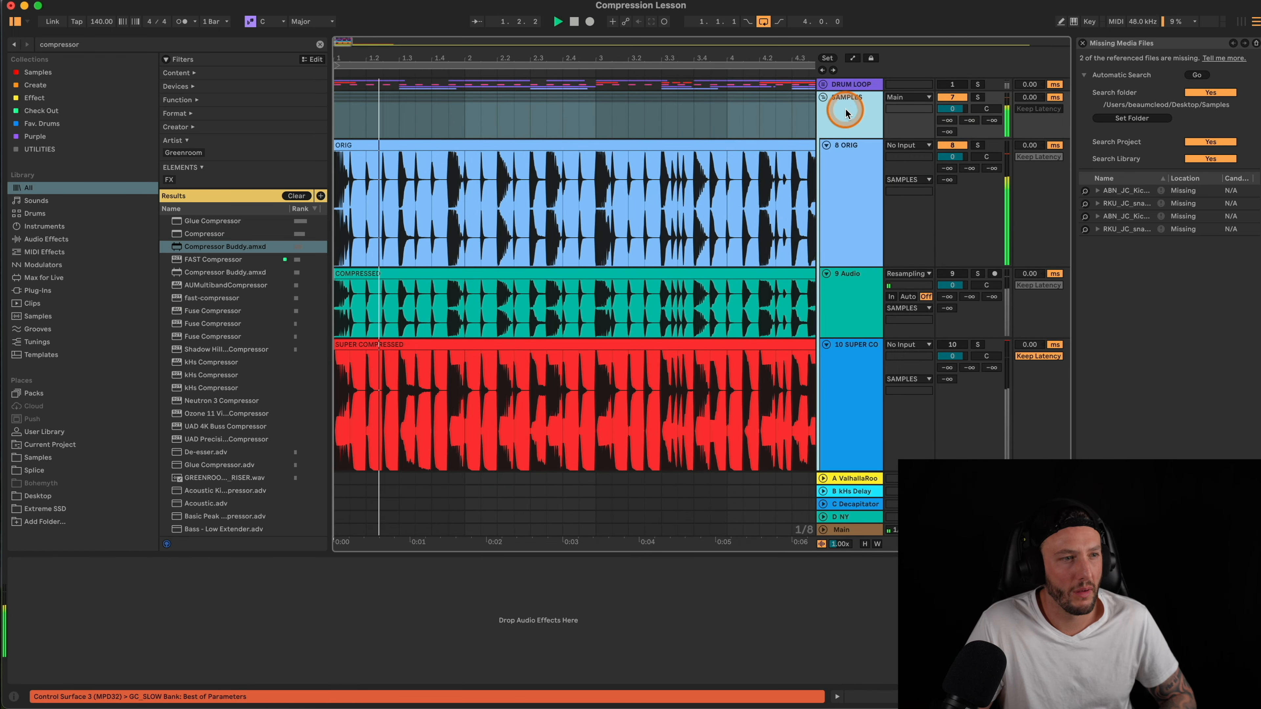
pyautogui.click(844, 529)
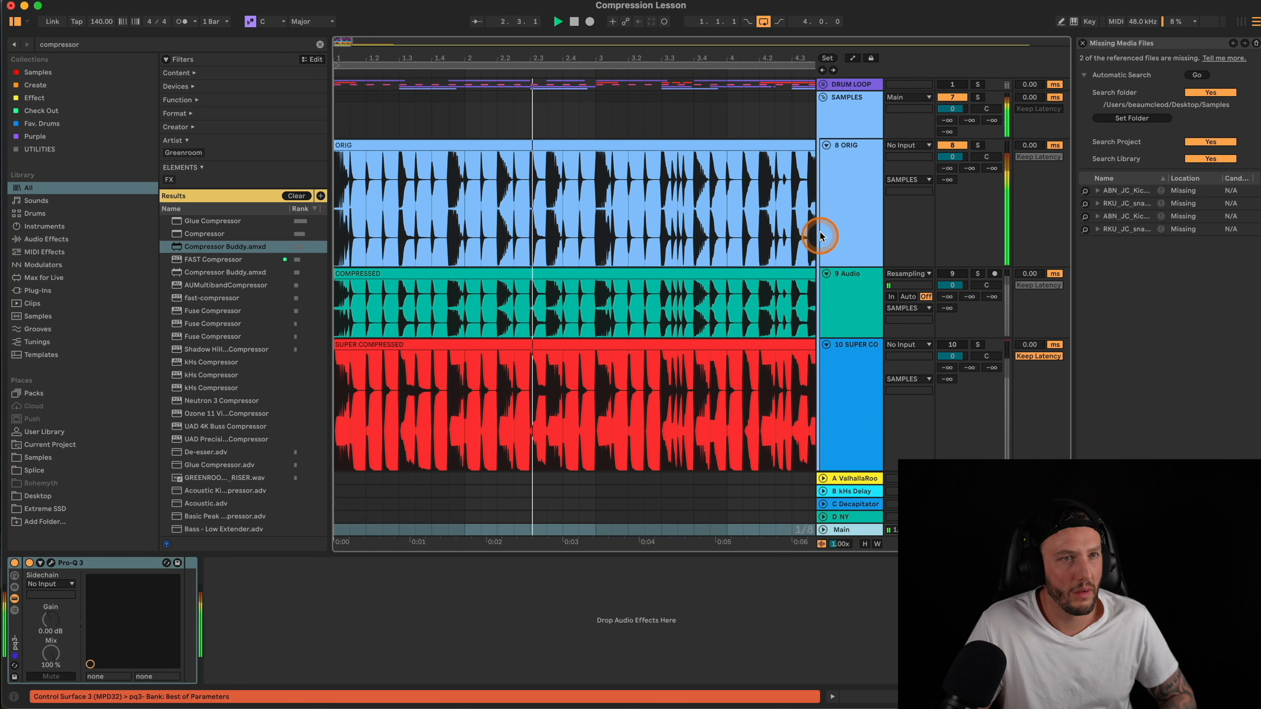
pyautogui.click(847, 165)
pyautogui.click(844, 199)
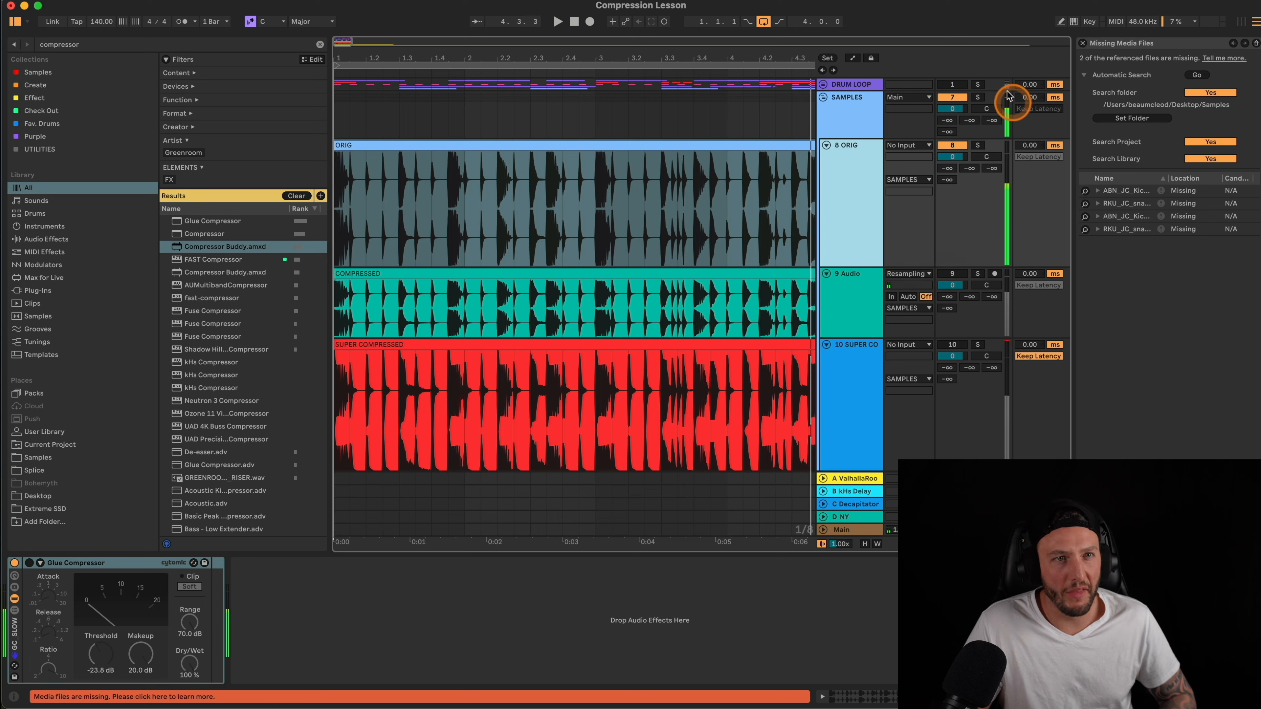
# Step: Audition the COMPRESSED and SUPER COMPRESSED tracks in place of ORIG, leaving only SUPER COMPRESSED active
pyautogui.click(958, 147)
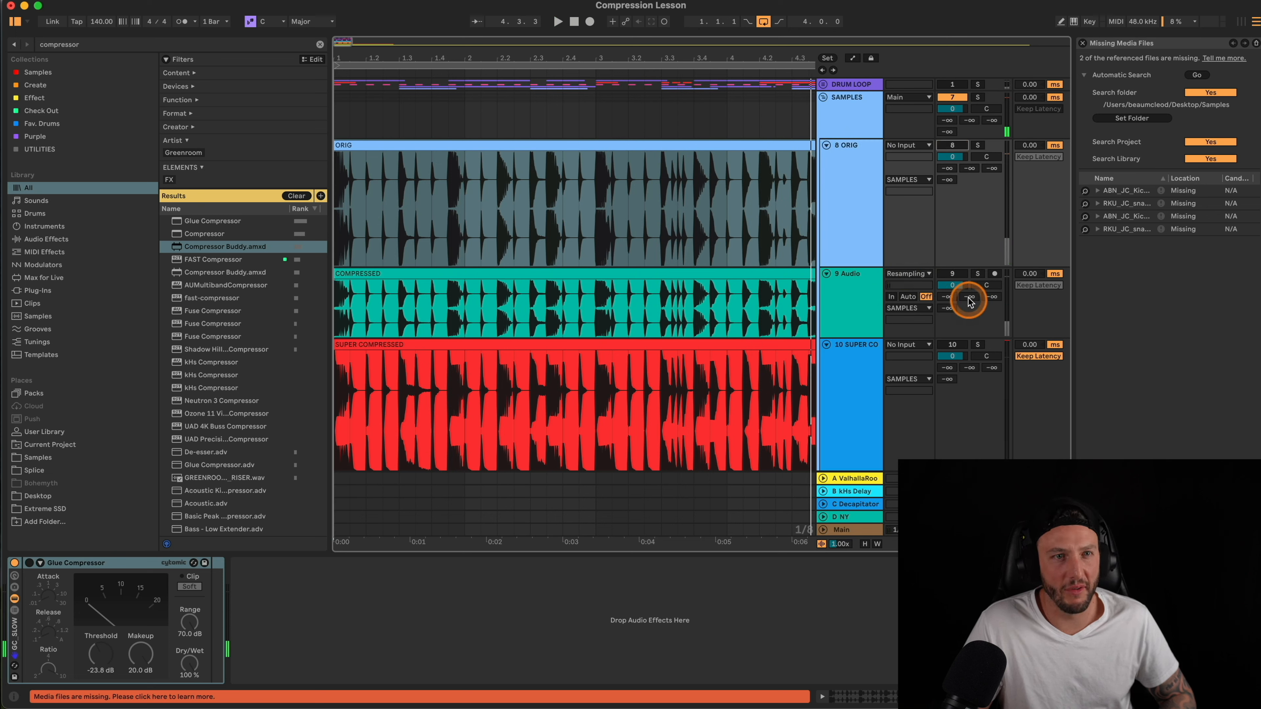
pyautogui.click(959, 277)
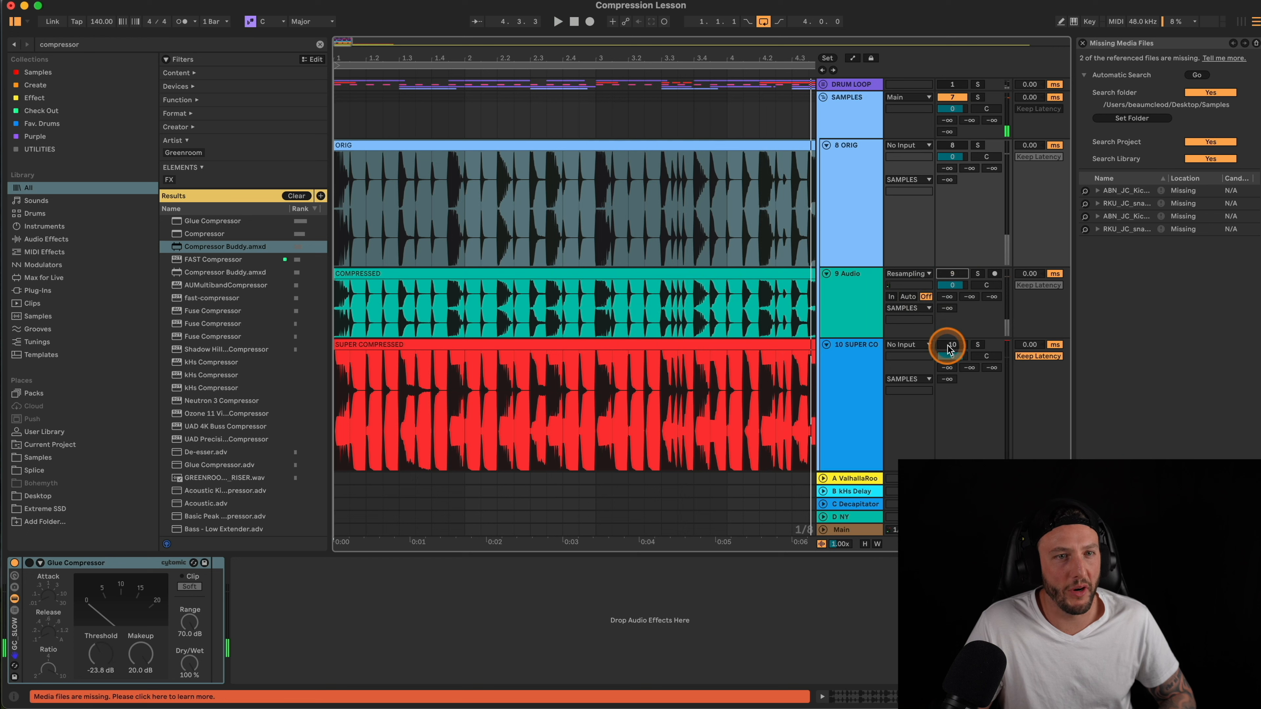
pyautogui.click(950, 344)
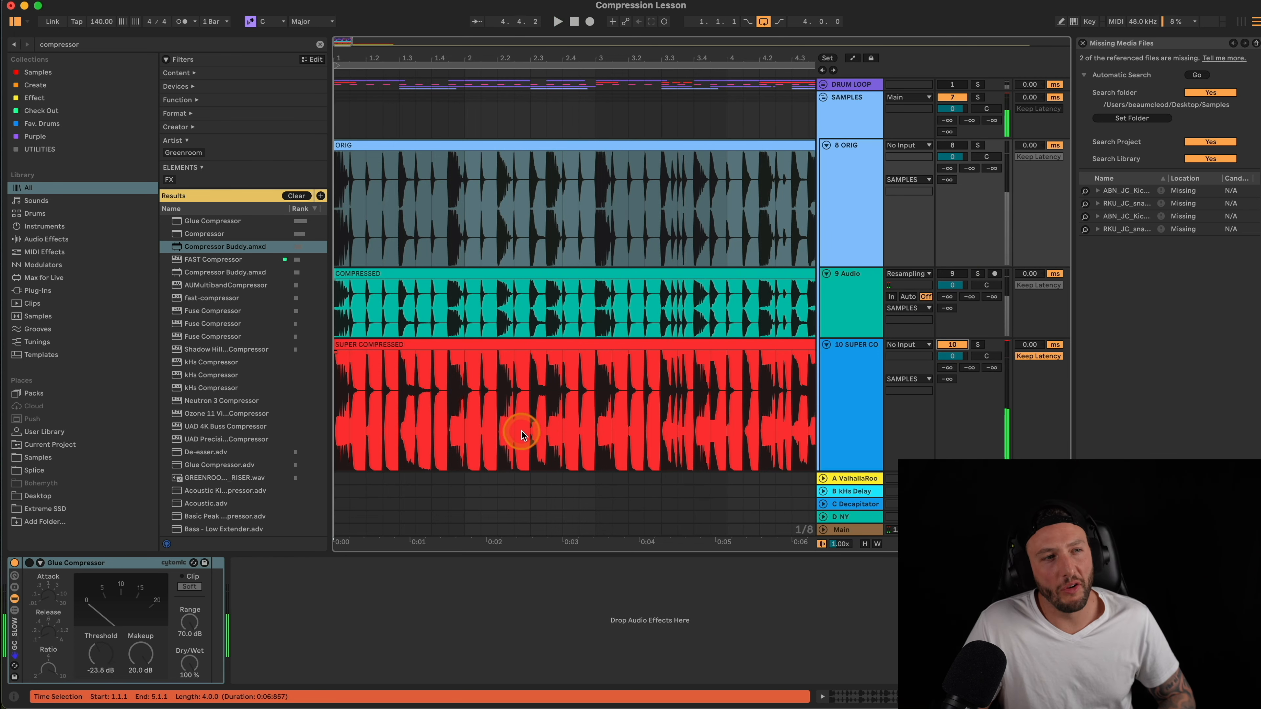
# Step: Examine the SUPER COMPRESSED clip's transients and tails against the ORIG and COMPRESSED waveforms above it
pyautogui.scroll(2, 521, 435)
pyautogui.scroll(2, 521, 435)
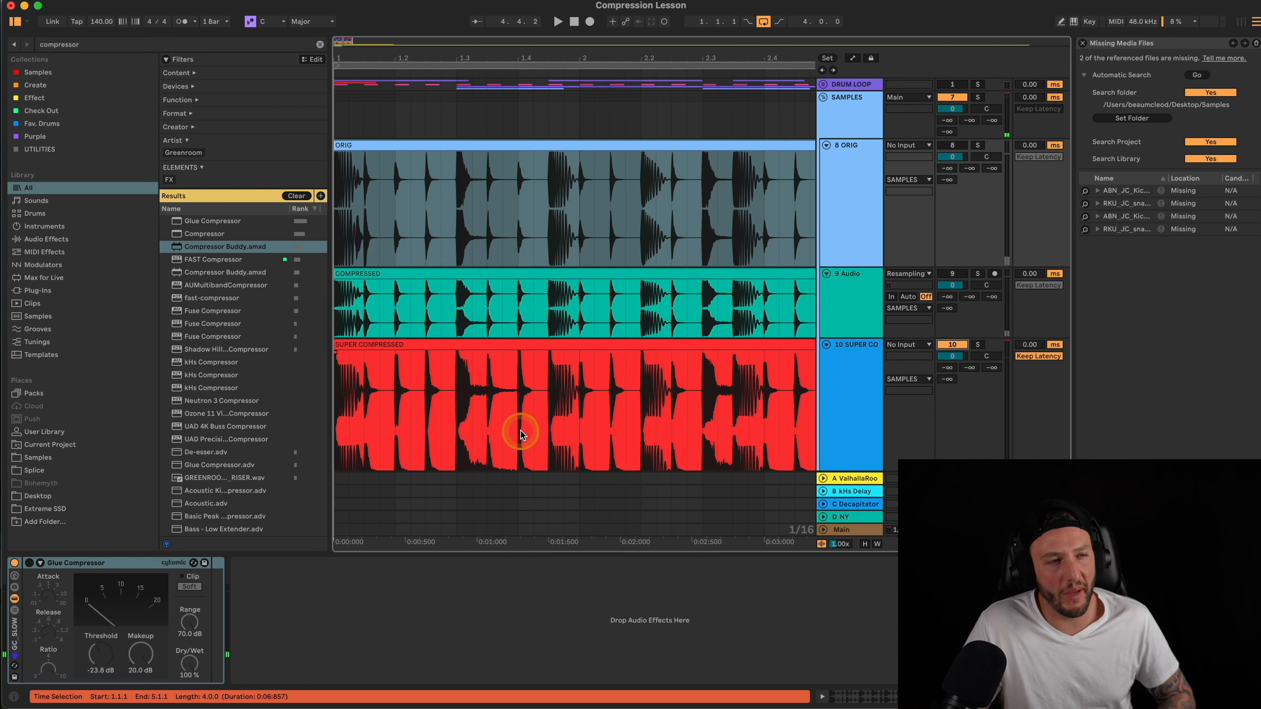
pyautogui.scroll(3, 521, 432)
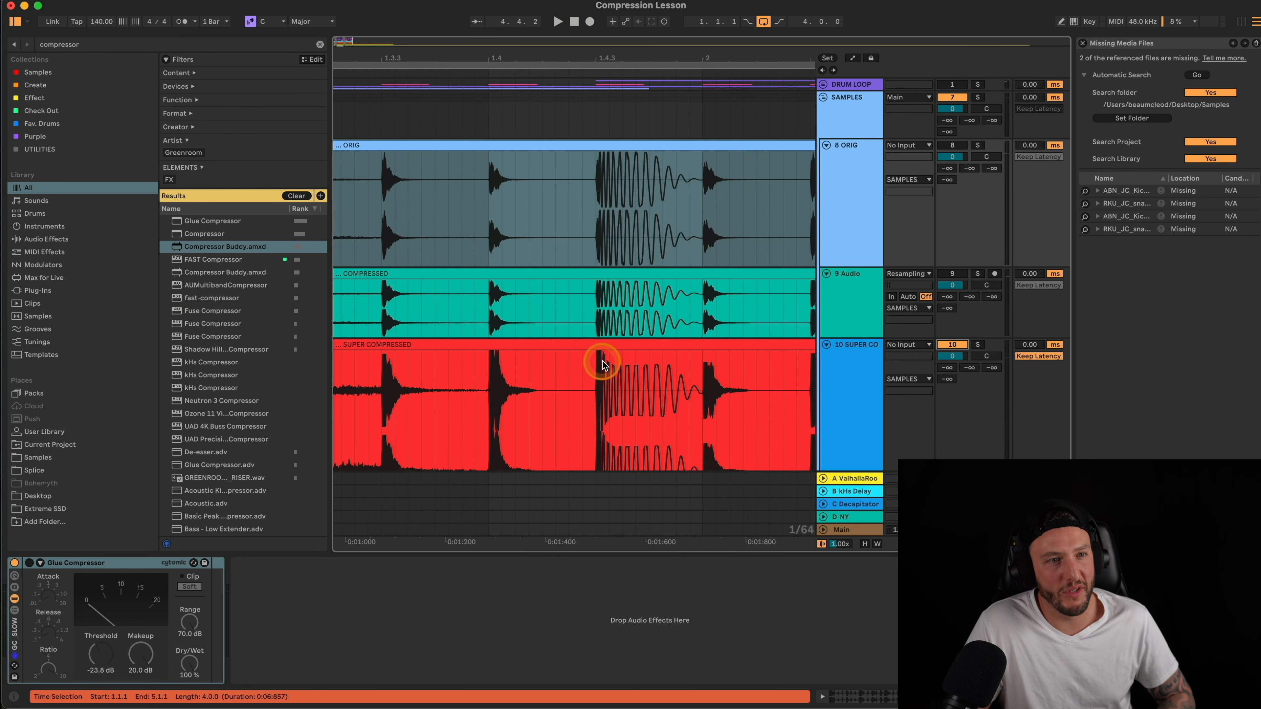
pyautogui.scroll(-3, 506, 410)
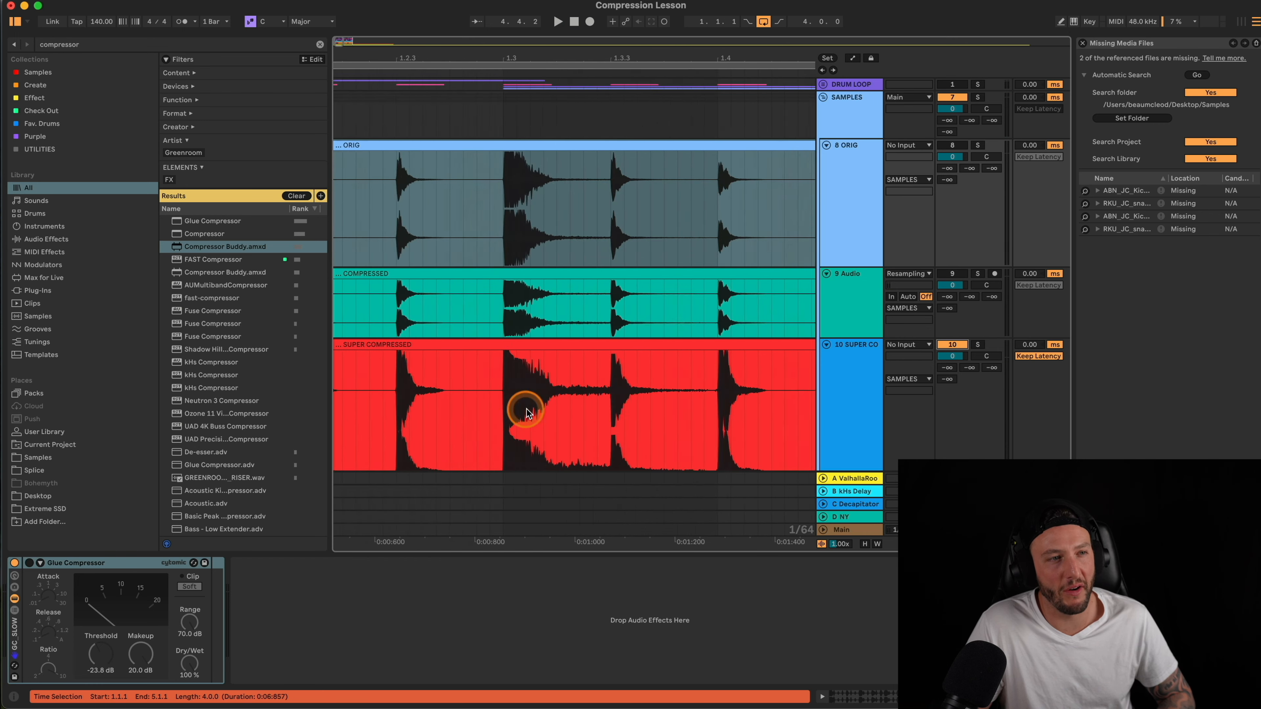
pyautogui.scroll(-3, 636, 417)
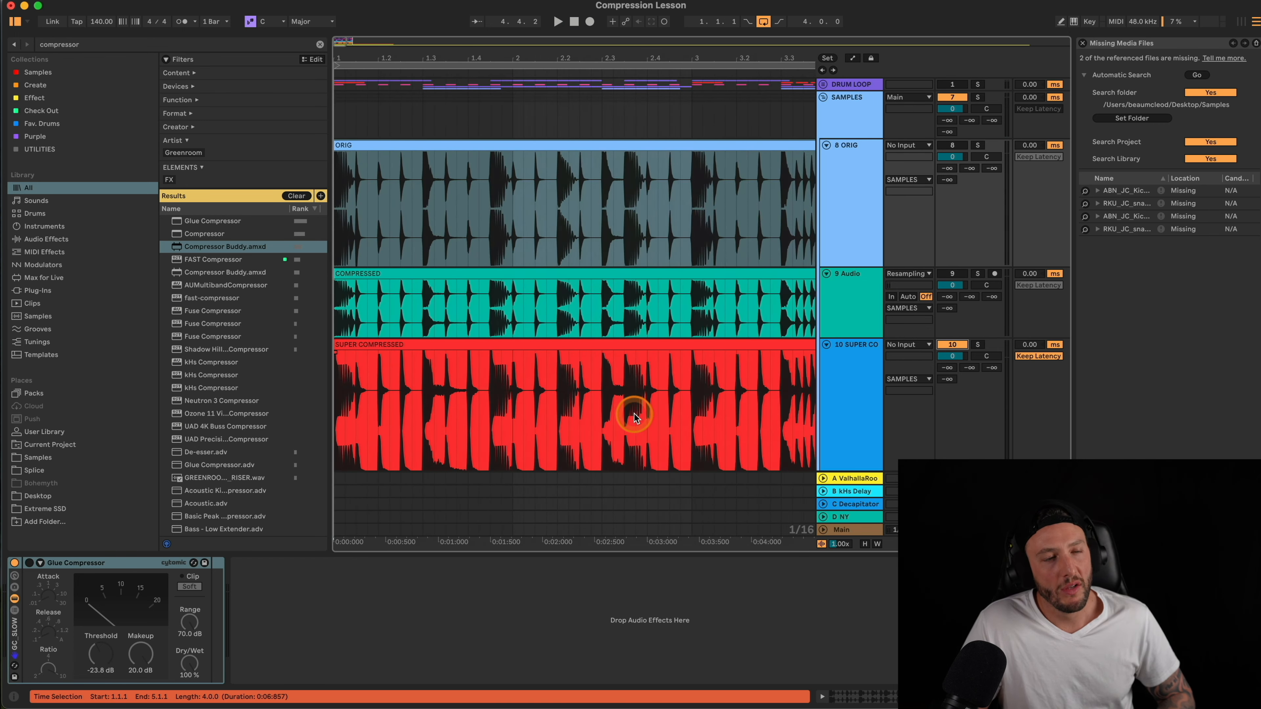
pyautogui.scroll(-2, 630, 419)
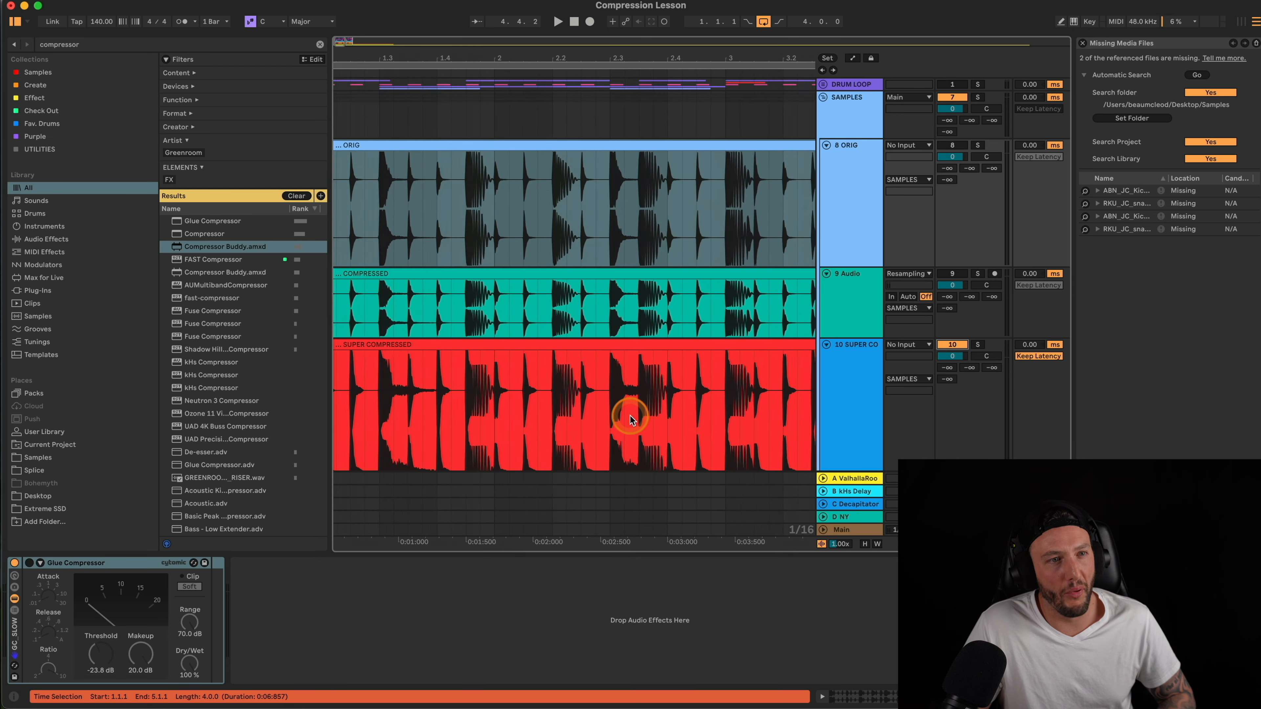
pyautogui.scroll(-1, 583, 423)
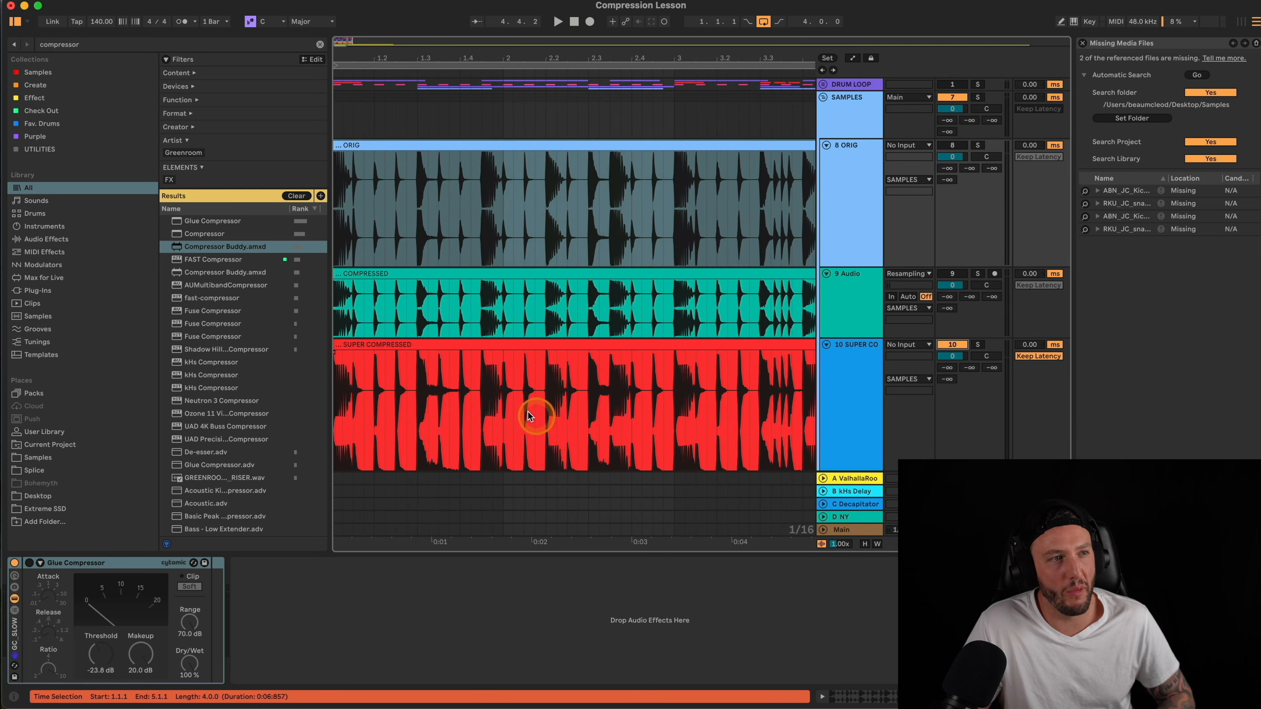
# Step: Solo the SUPER COMPRESSED track and place the insert marker at the start of its clip
pyautogui.click(342, 243)
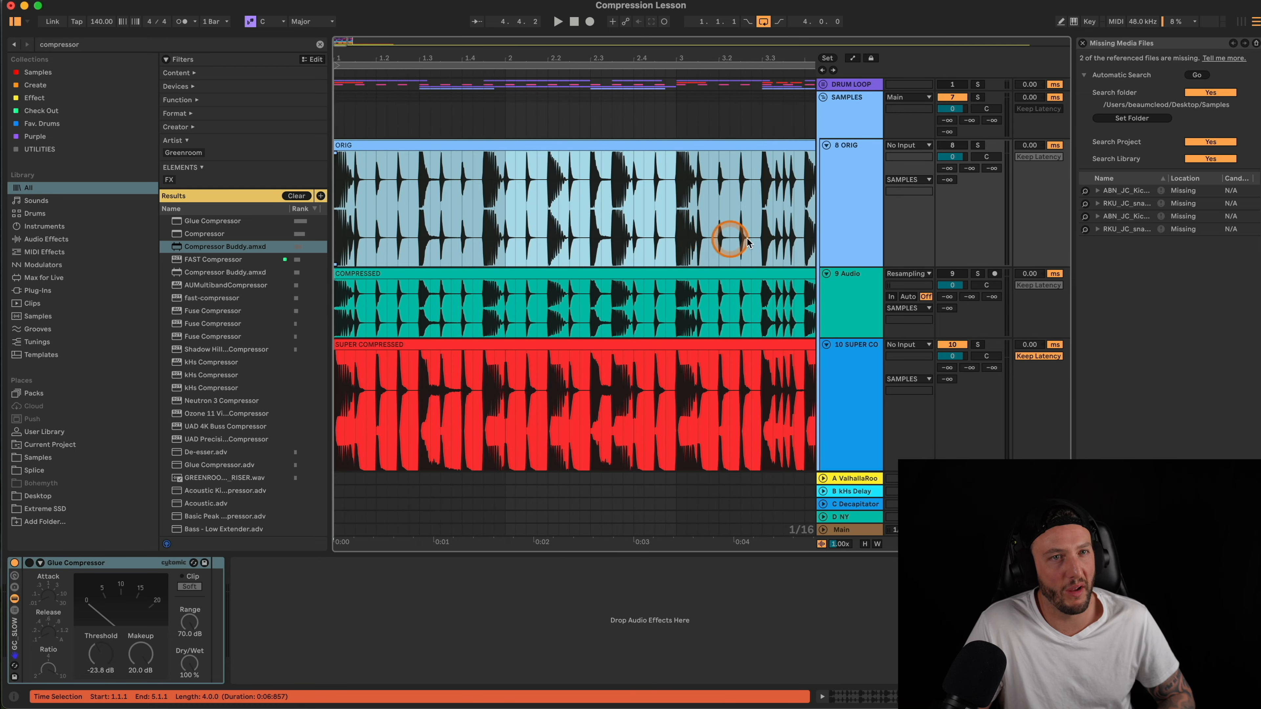
pyautogui.click(977, 345)
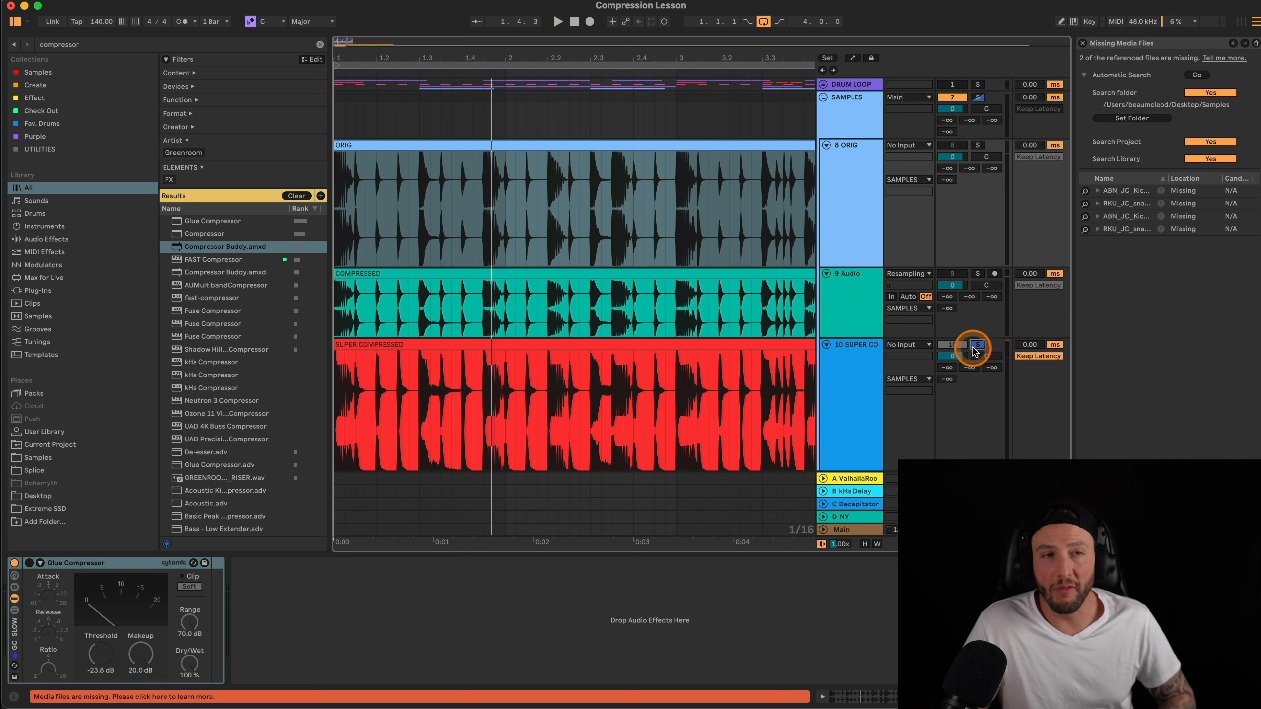
pyautogui.click(337, 393)
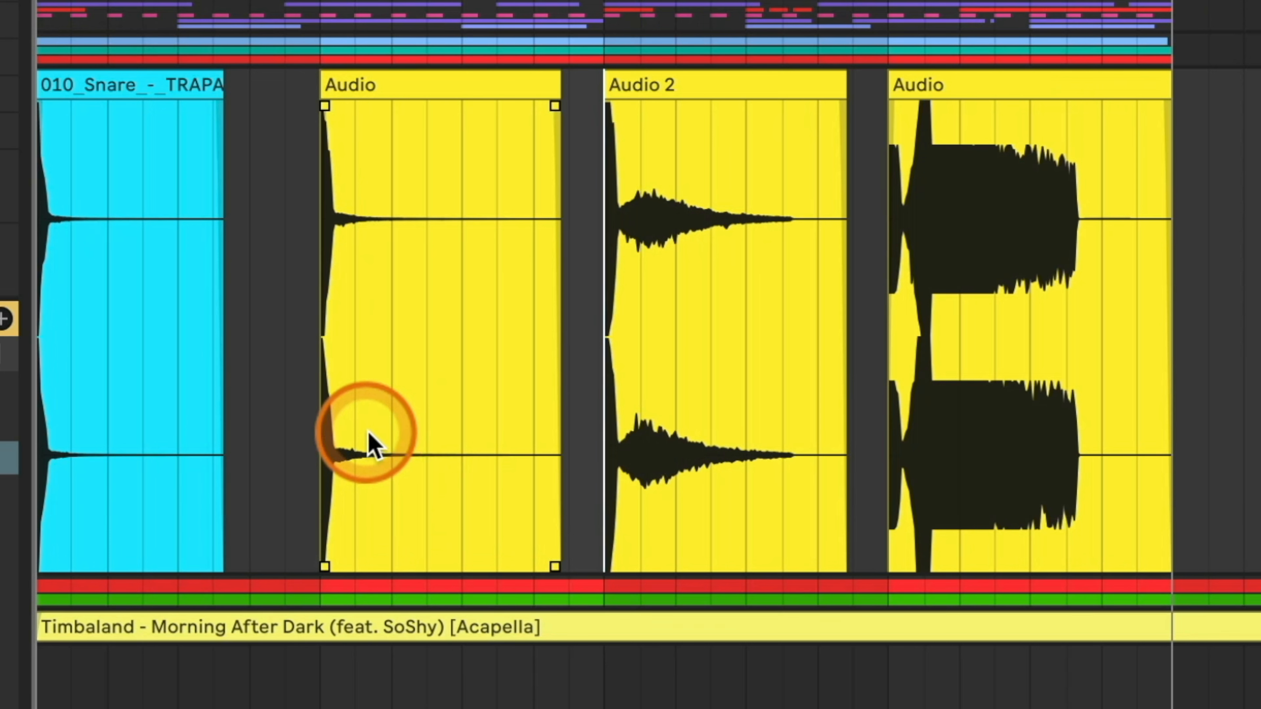
# Step: Place the insert marker at the start of the 010_Snare clip and compare its transient with the first Audio clip
pyautogui.click(288, 441)
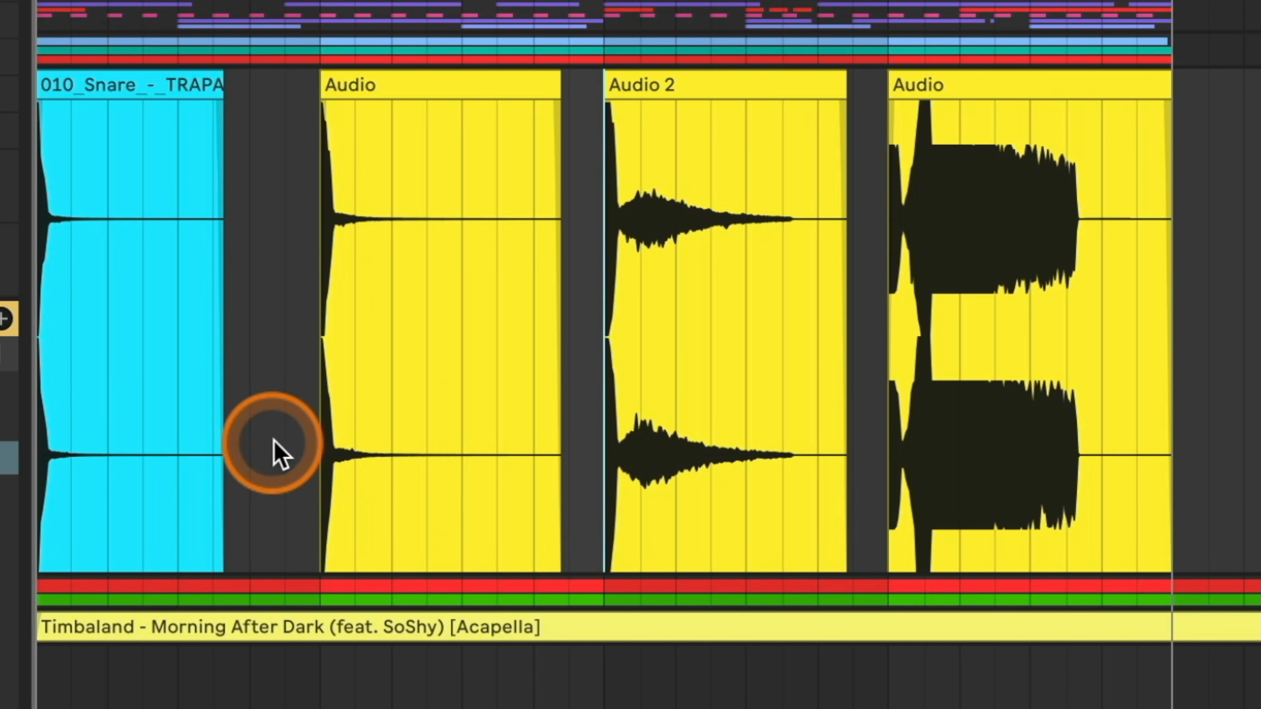
pyautogui.click(45, 370)
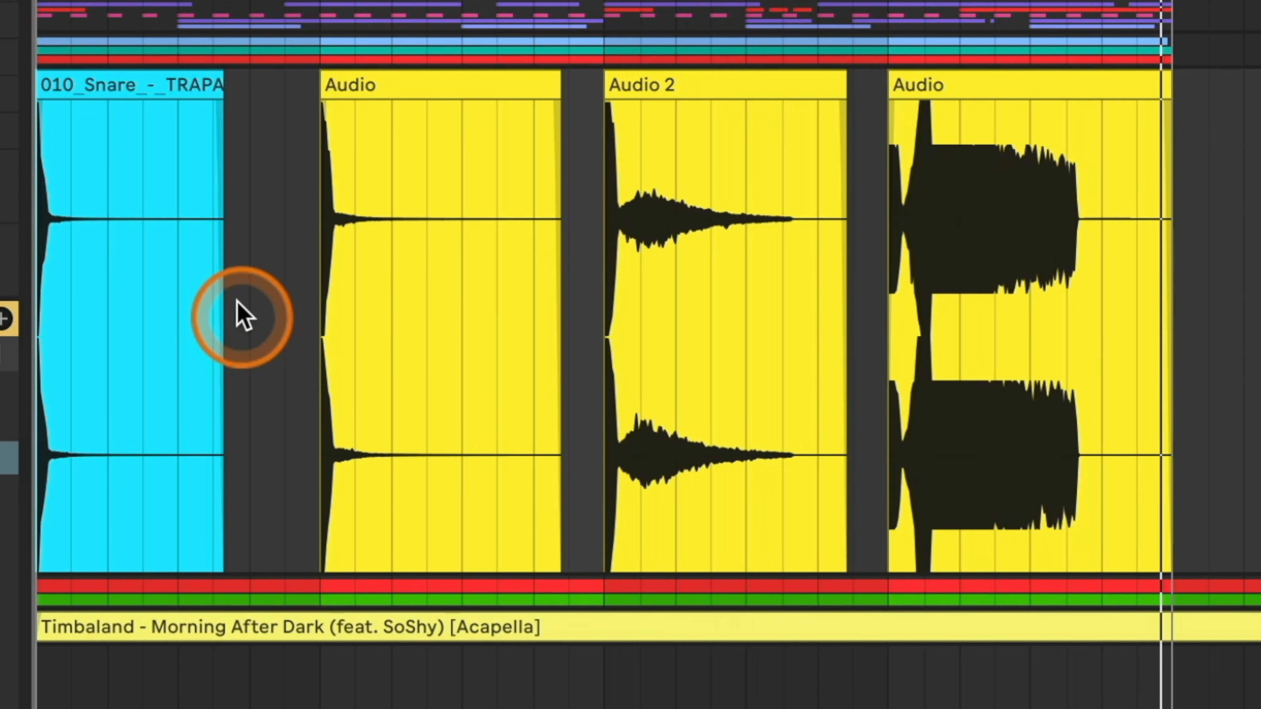
pyautogui.scroll(5, 323, 280)
pyautogui.hscroll(-3, 323, 280)
pyautogui.click(85, 179)
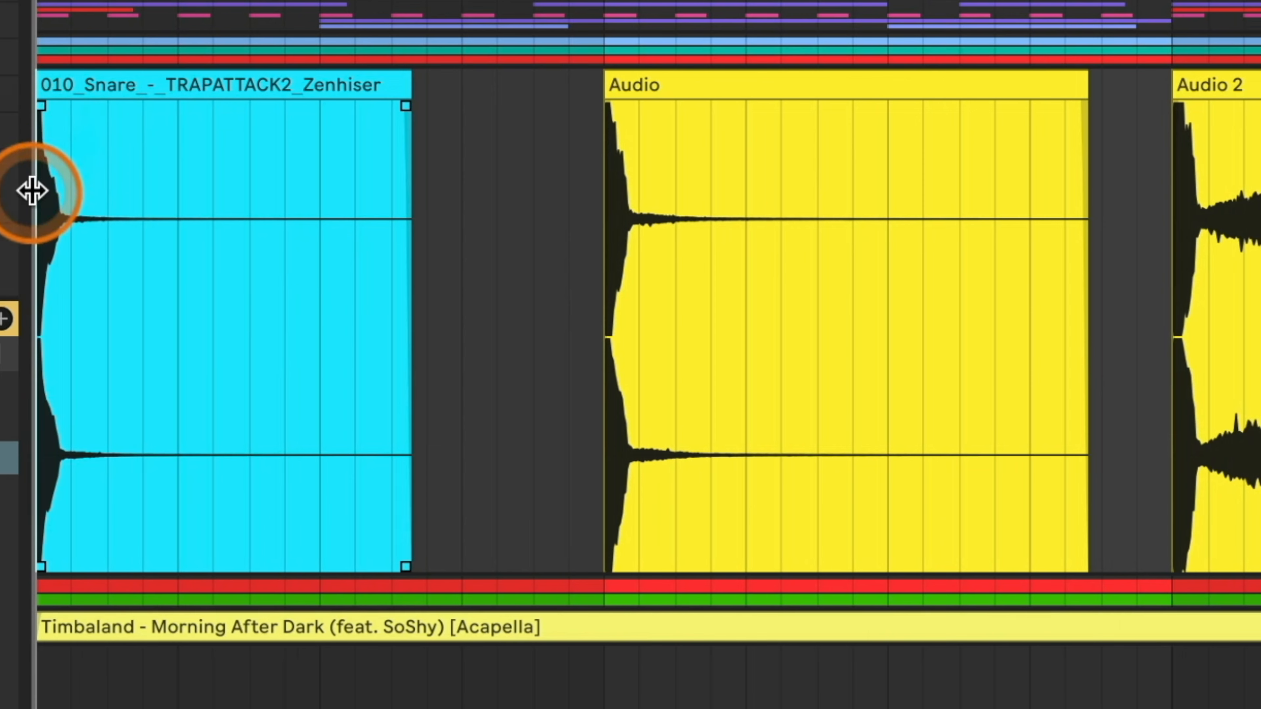
pyautogui.click(606, 149)
pyautogui.click(115, 191)
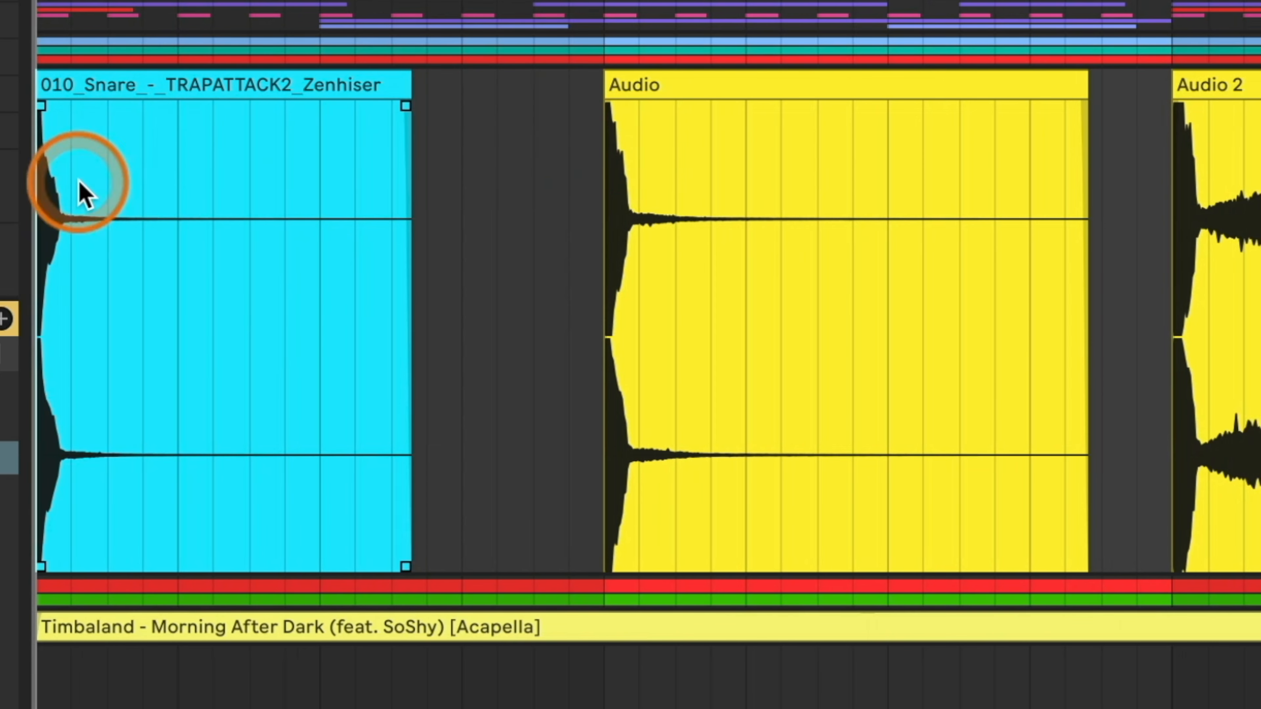
# Step: Examine the attack and decay of the 010_Snare clip up close, along with the neighbouring Audio clip's waveform
pyautogui.click(447, 447)
pyautogui.click(348, 365)
pyautogui.scroll(8, 112, 343)
pyautogui.scroll(3, 114, 343)
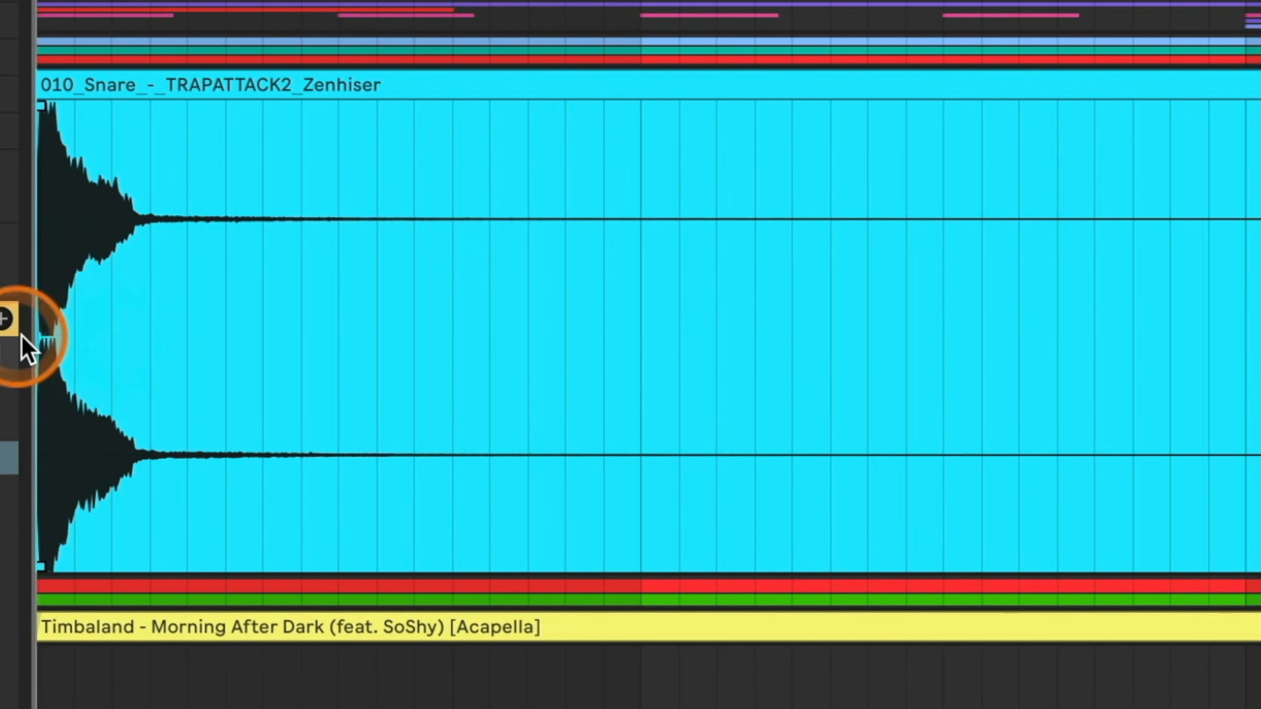
pyautogui.scroll(-10, 357, 335)
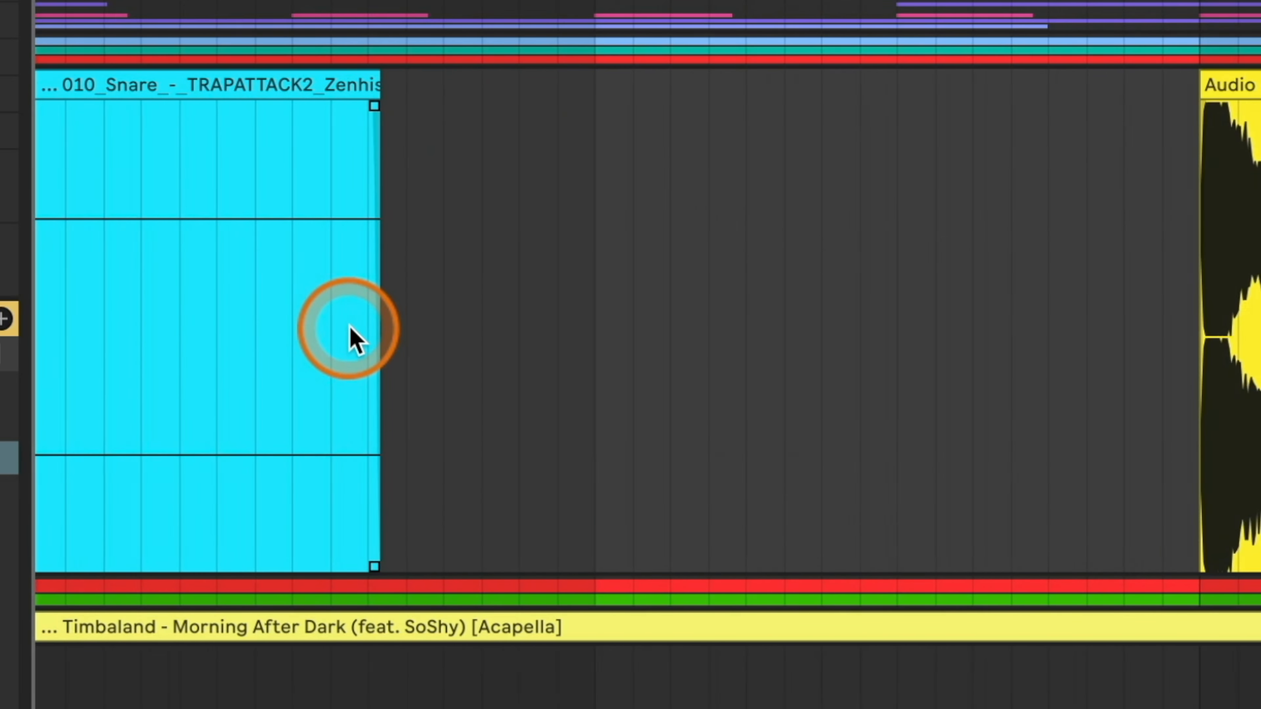
pyautogui.scroll(-6, 354, 340)
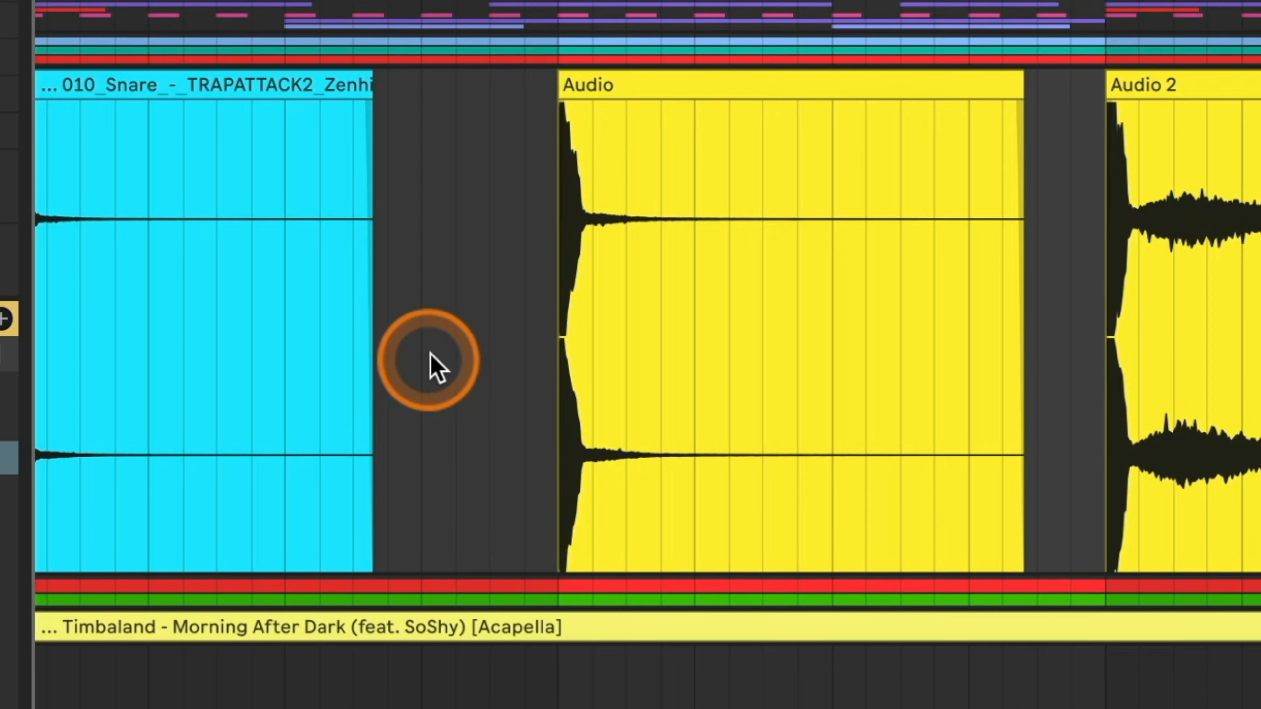
# Step: Compare the transients and tails of the 010_Snare, Audio and Audio 2 clips with the heavily compressed last Audio clip
pyautogui.hscroll(2, 432, 368)
pyautogui.click(604, 164)
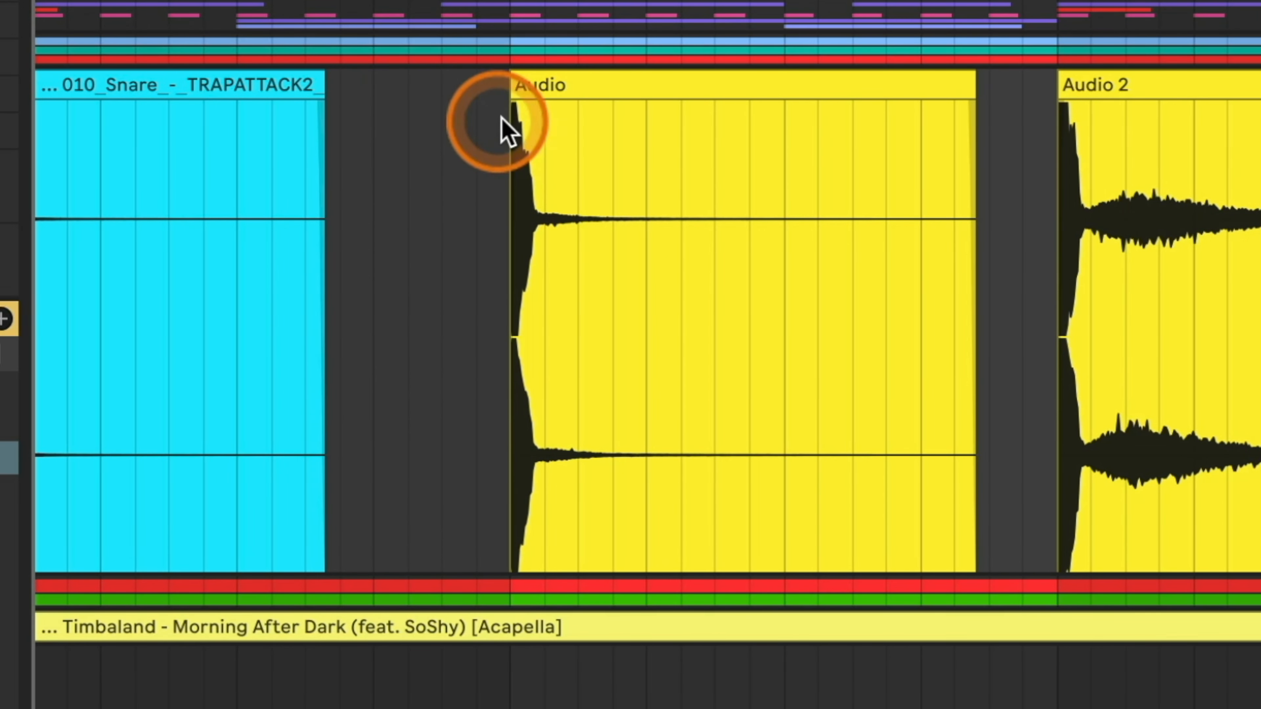
pyautogui.hscroll(-2, 99, 268)
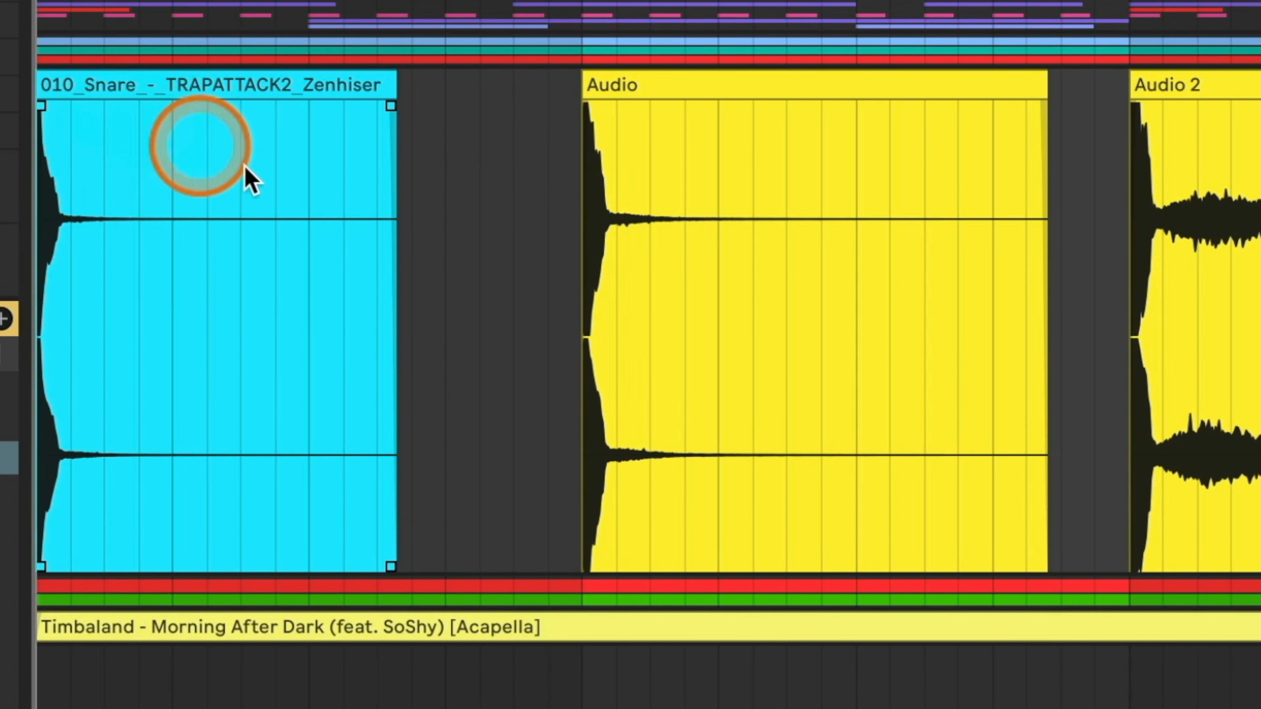
pyautogui.hscroll(1, 646, 188)
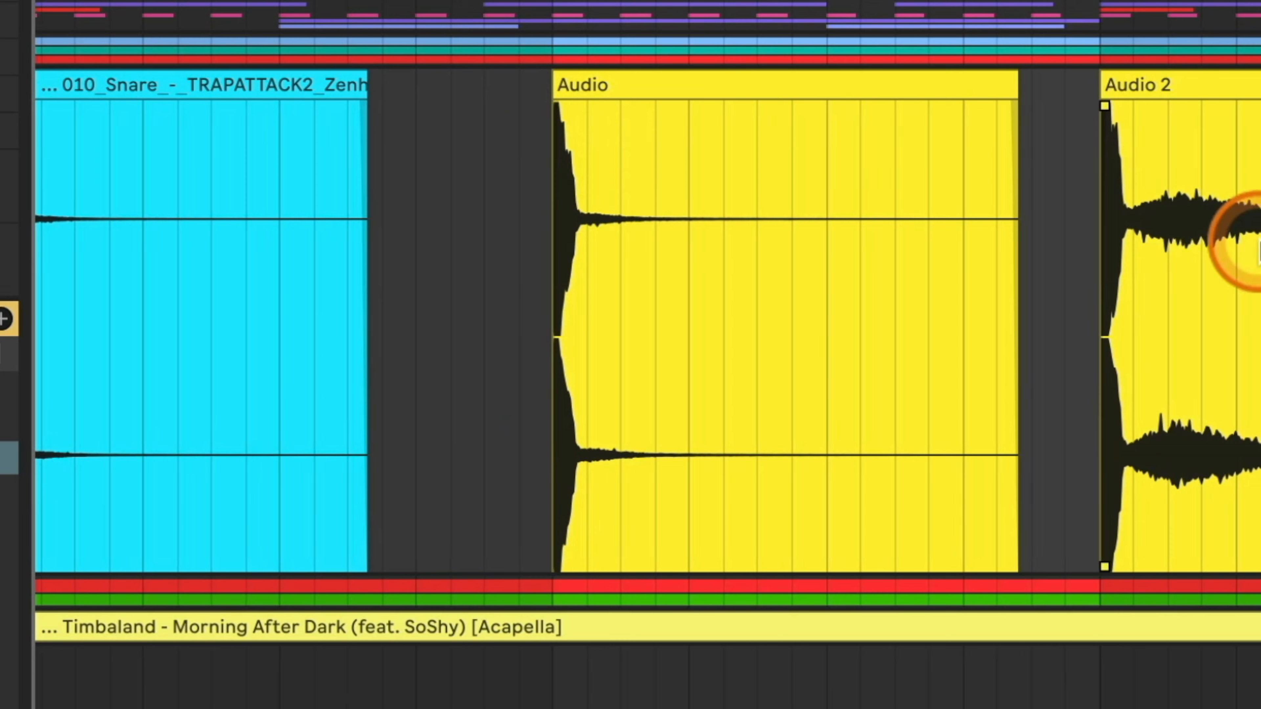
pyautogui.hscroll(4, 1043, 124)
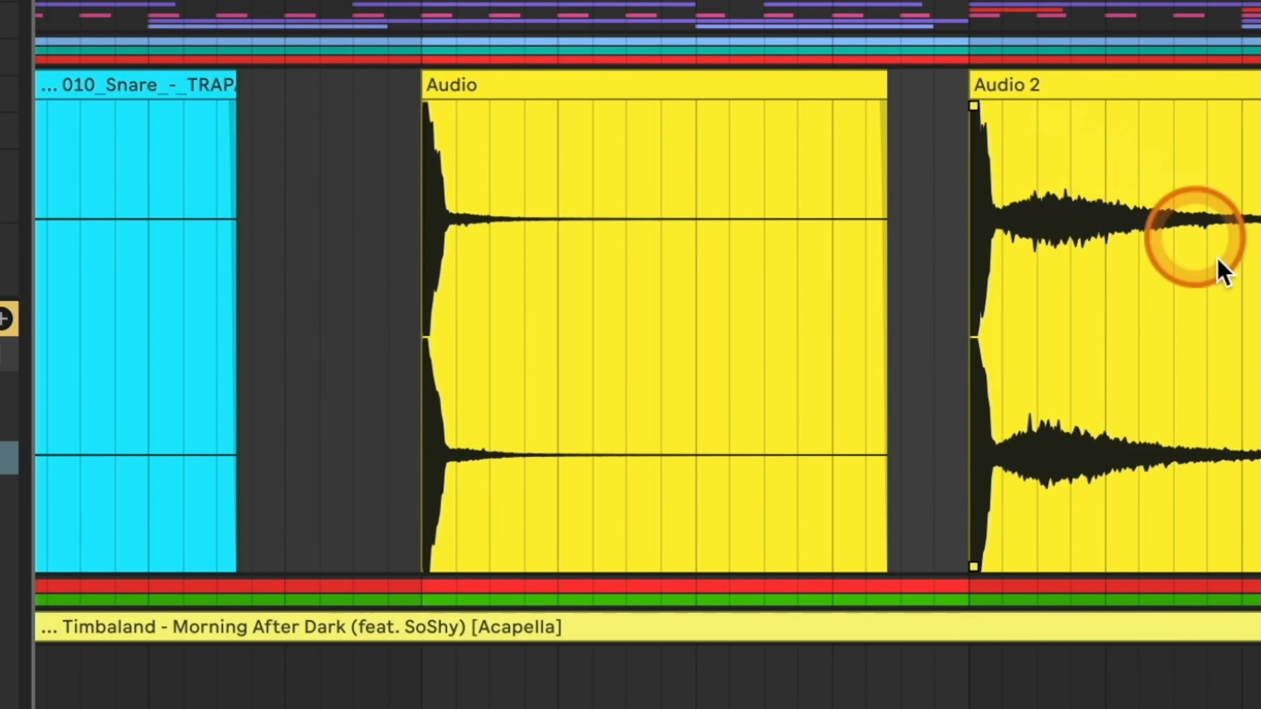
pyautogui.hscroll(15, 1219, 253)
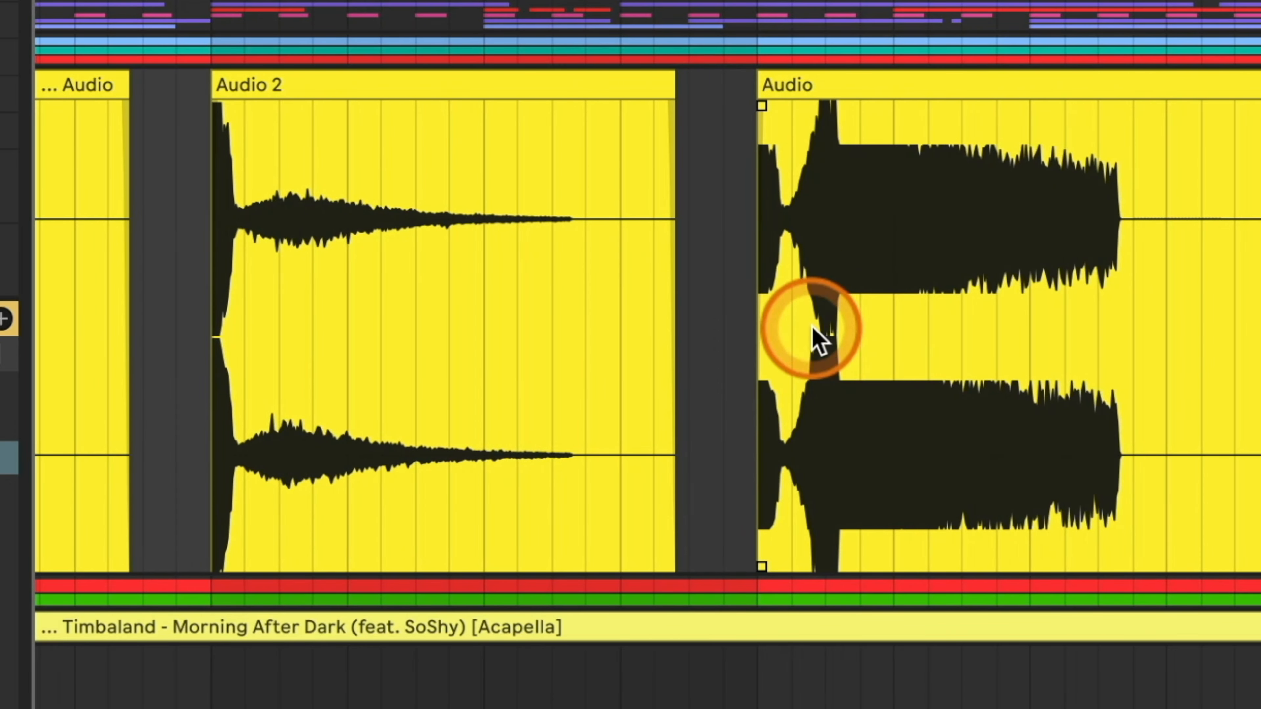
pyautogui.hscroll(3, 899, 387)
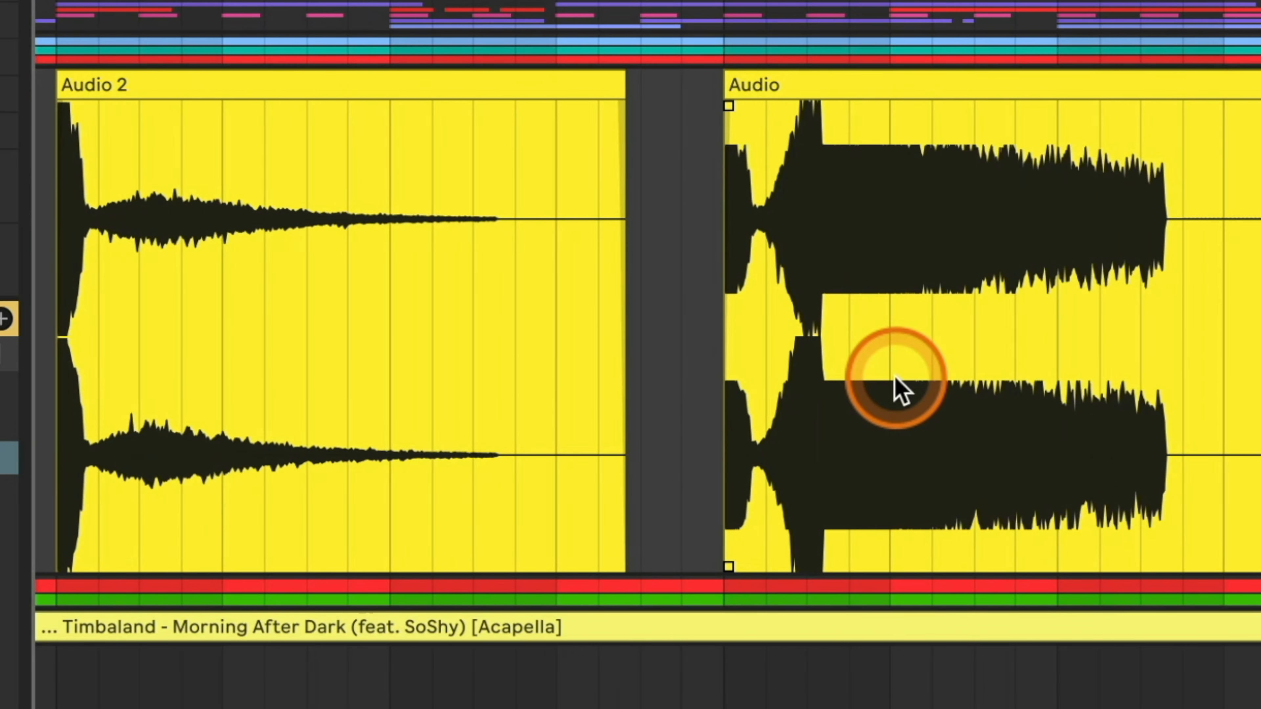
pyautogui.click(794, 350)
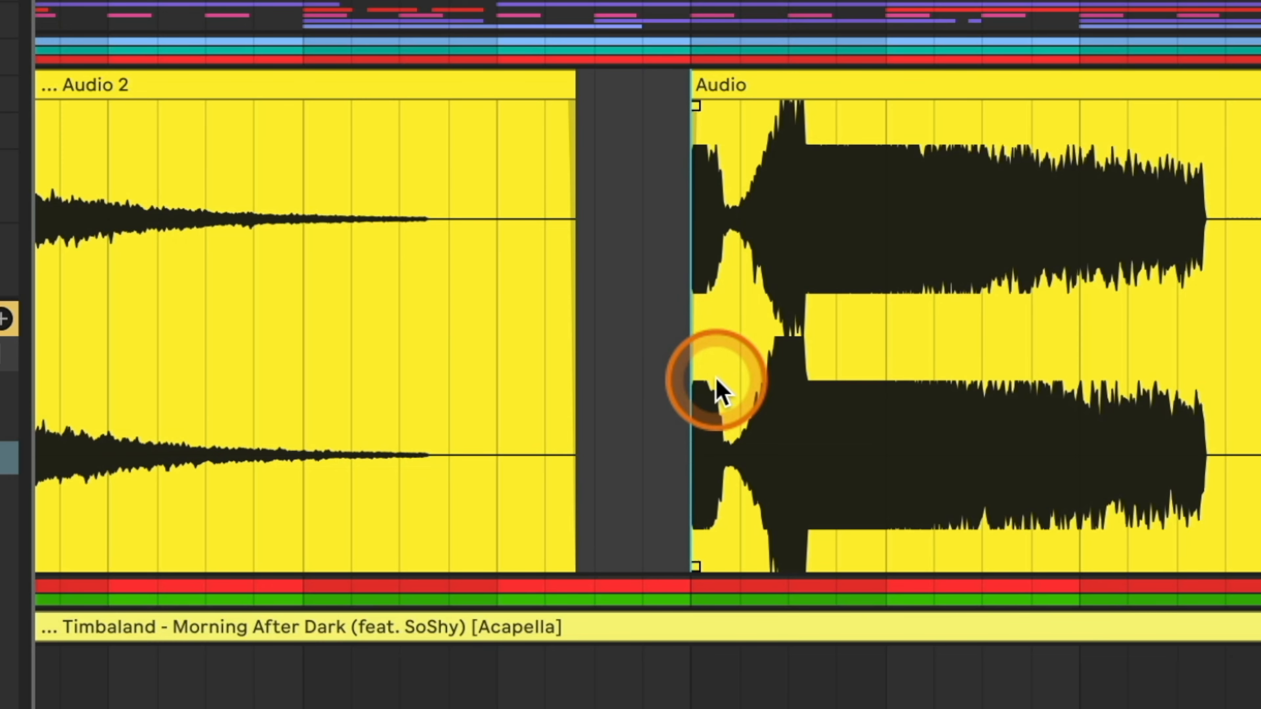
pyautogui.hscroll(-15, 716, 383)
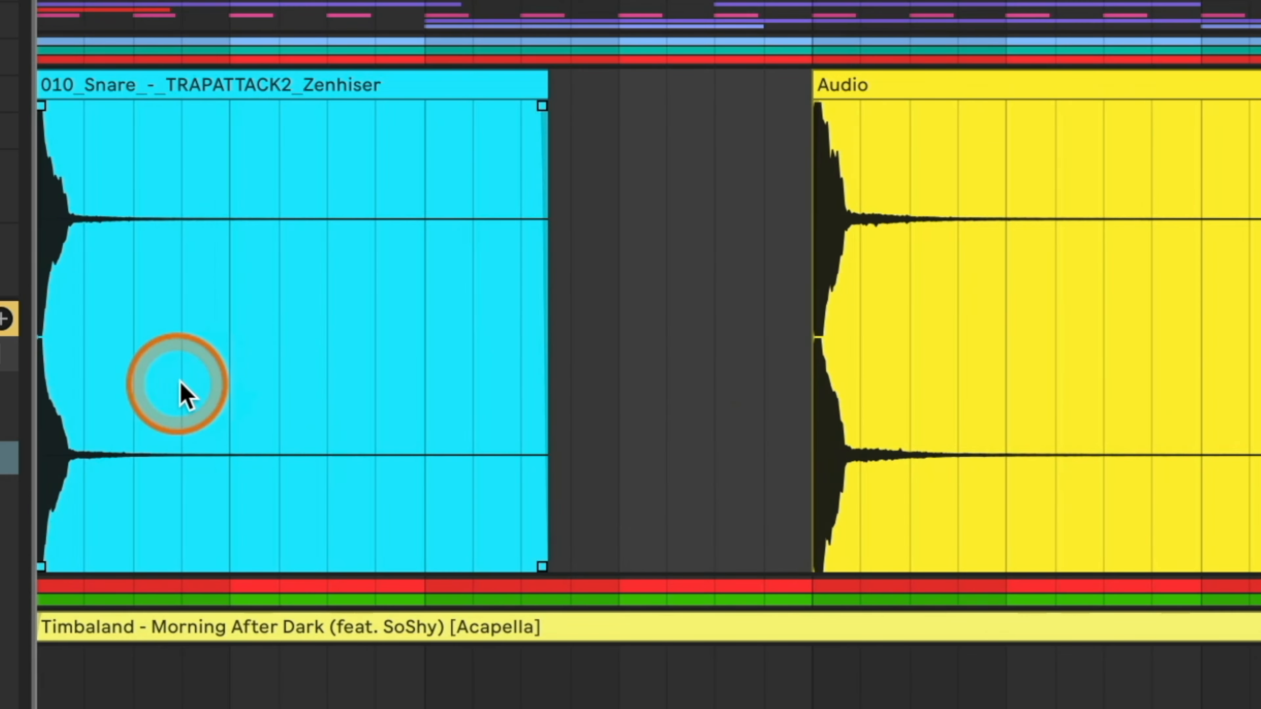
pyautogui.scroll(-5, 181, 385)
pyautogui.scroll(-2, 214, 394)
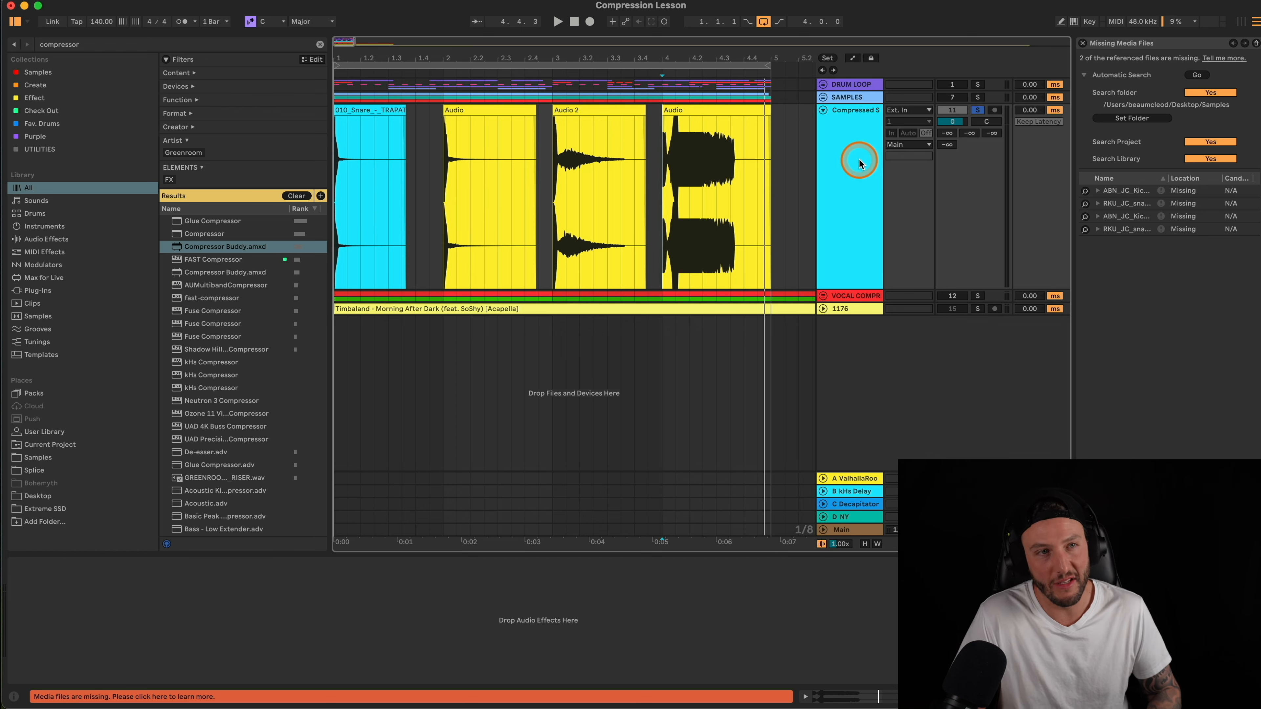
# Step: Expand the VOCAL COMPR group and audition the Uncompressed Vocal from its opening phrase
pyautogui.click(684, 305)
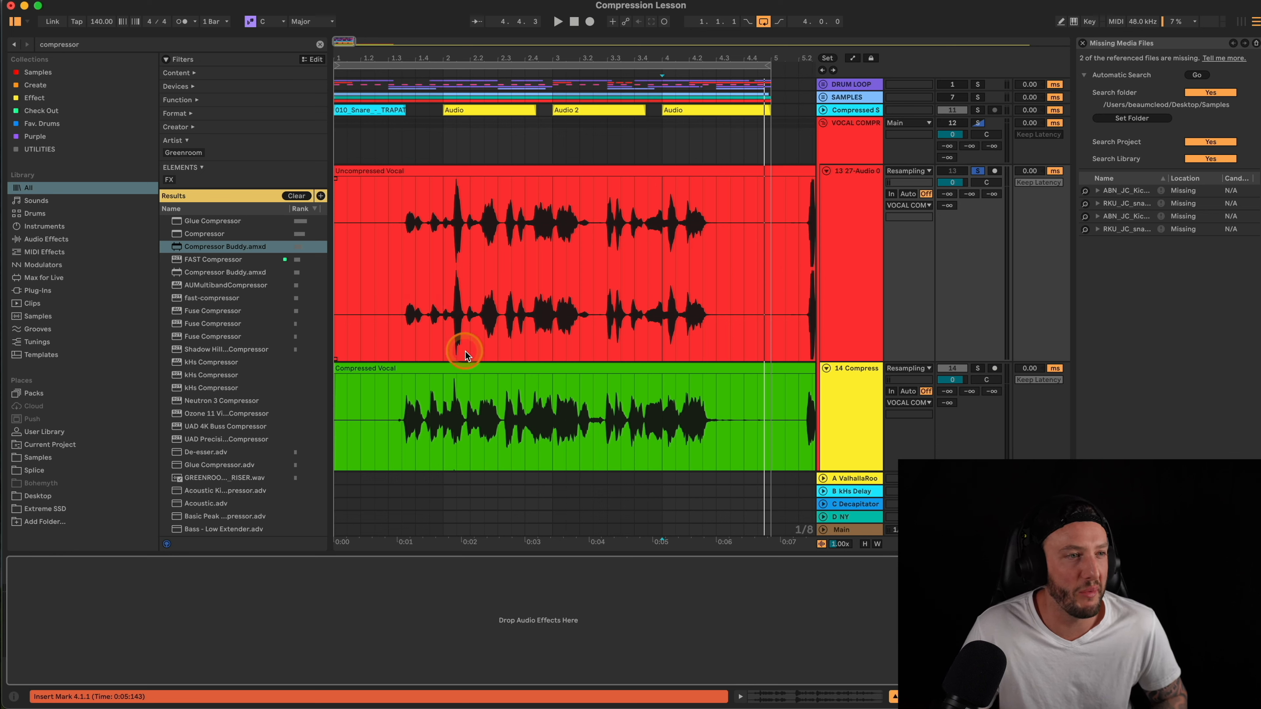
pyautogui.hscroll(1, 474, 388)
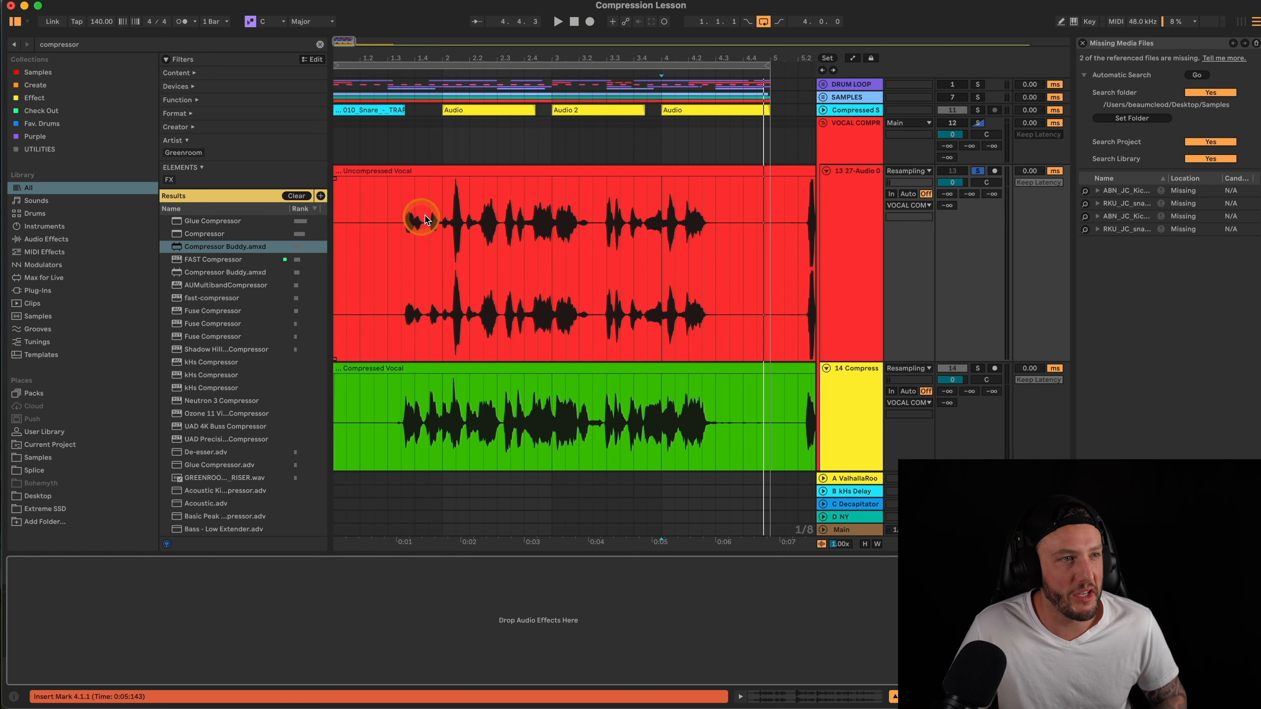
pyautogui.click(430, 178)
pyautogui.press('space')
pyautogui.press('space')
# Step: Clear the Uncompressed Vocal's solo, keep it and the VOCAL COMPR group active, and mute the Compressed Vocal and Compressed S tracks
pyautogui.click(977, 172)
pyautogui.click(958, 123)
pyautogui.click(957, 170)
pyautogui.click(952, 368)
pyautogui.press('space')
pyautogui.click(962, 110)
# Step: Play the Uncompressed Vocal from 1.3.3, and listen to its loud phrase around 5.2.3
pyautogui.hscroll(-1, 475, 290)
pyautogui.click(398, 273)
pyautogui.press('space')
pyautogui.press('space')
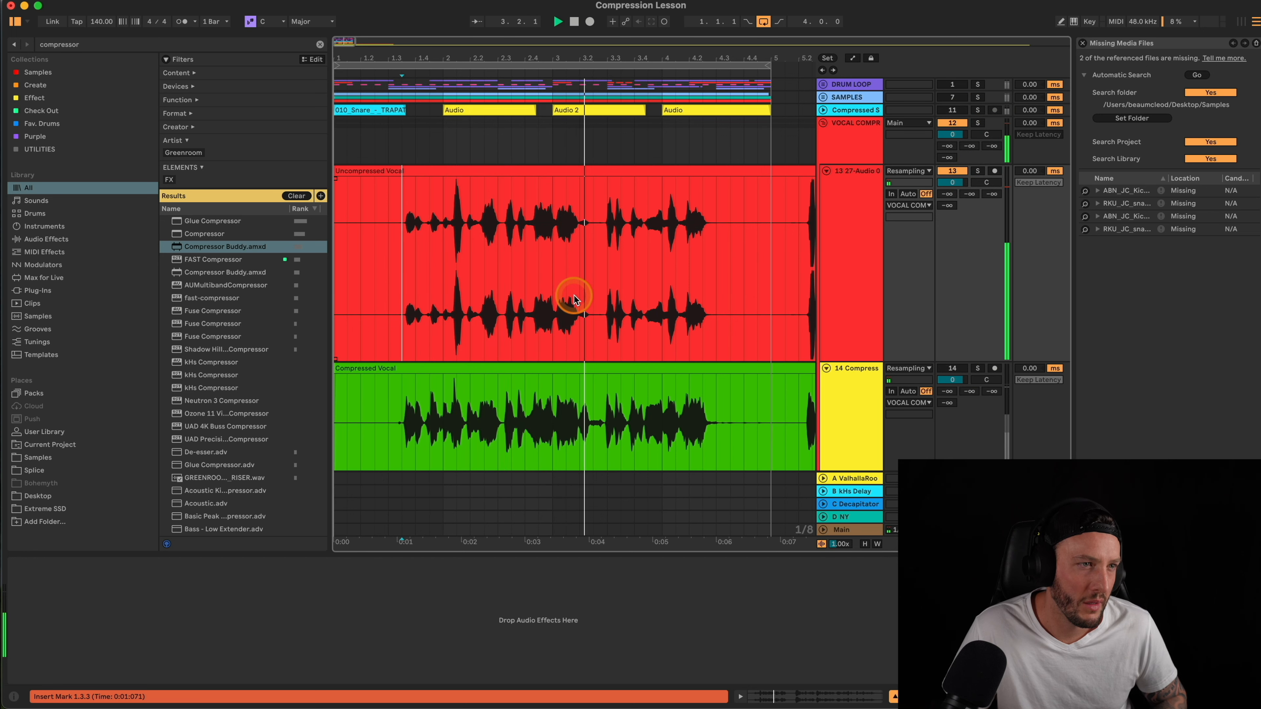
pyautogui.hscroll(3, 573, 297)
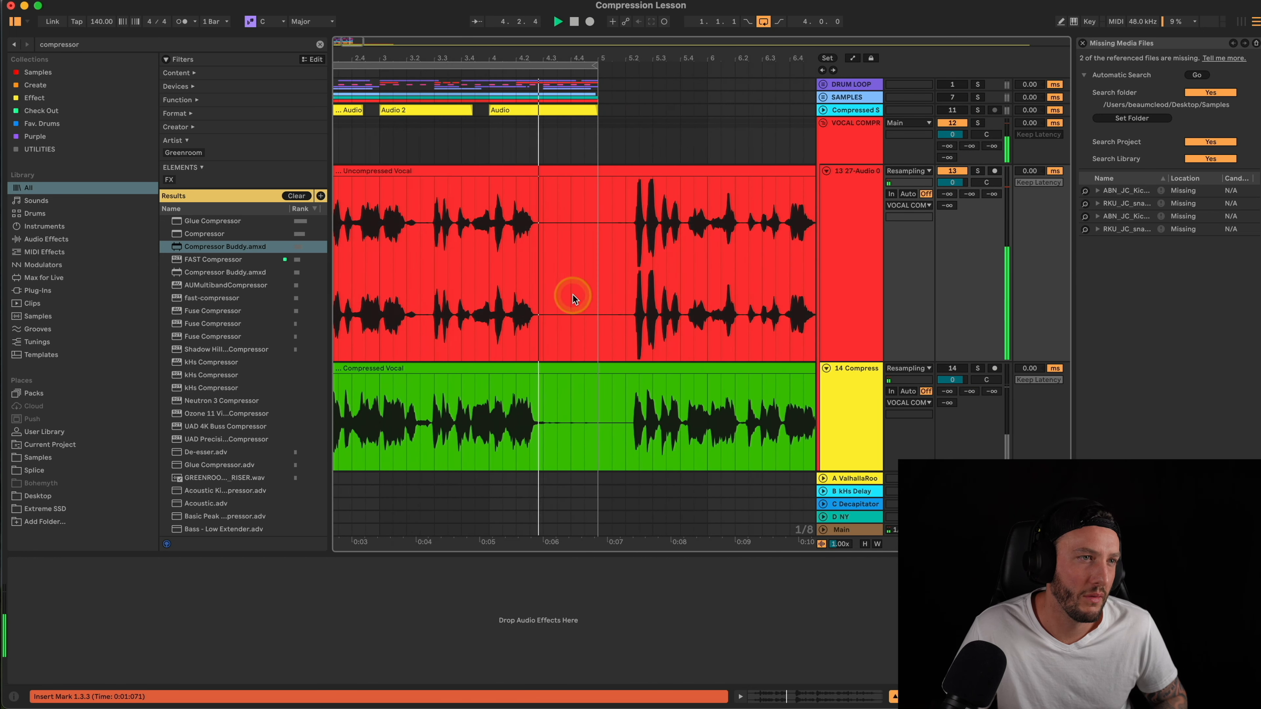
pyautogui.click(639, 217)
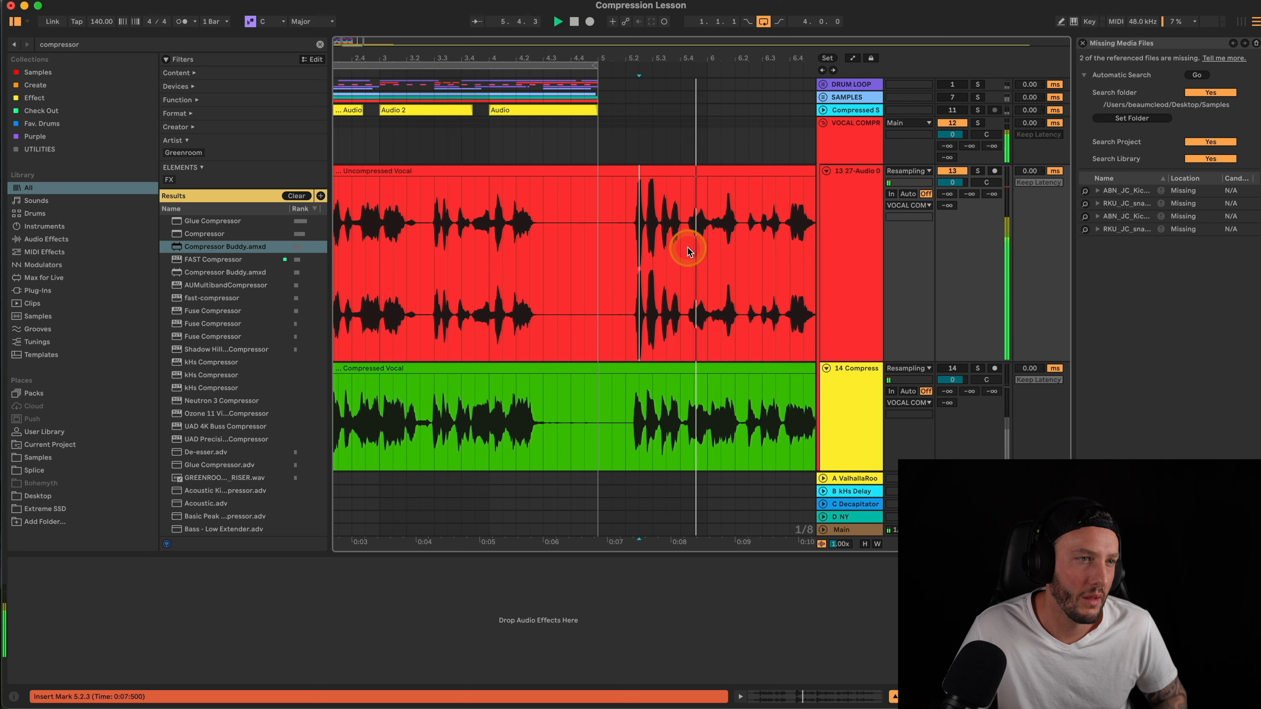
pyautogui.press('space')
pyautogui.hscroll(-3, 685, 248)
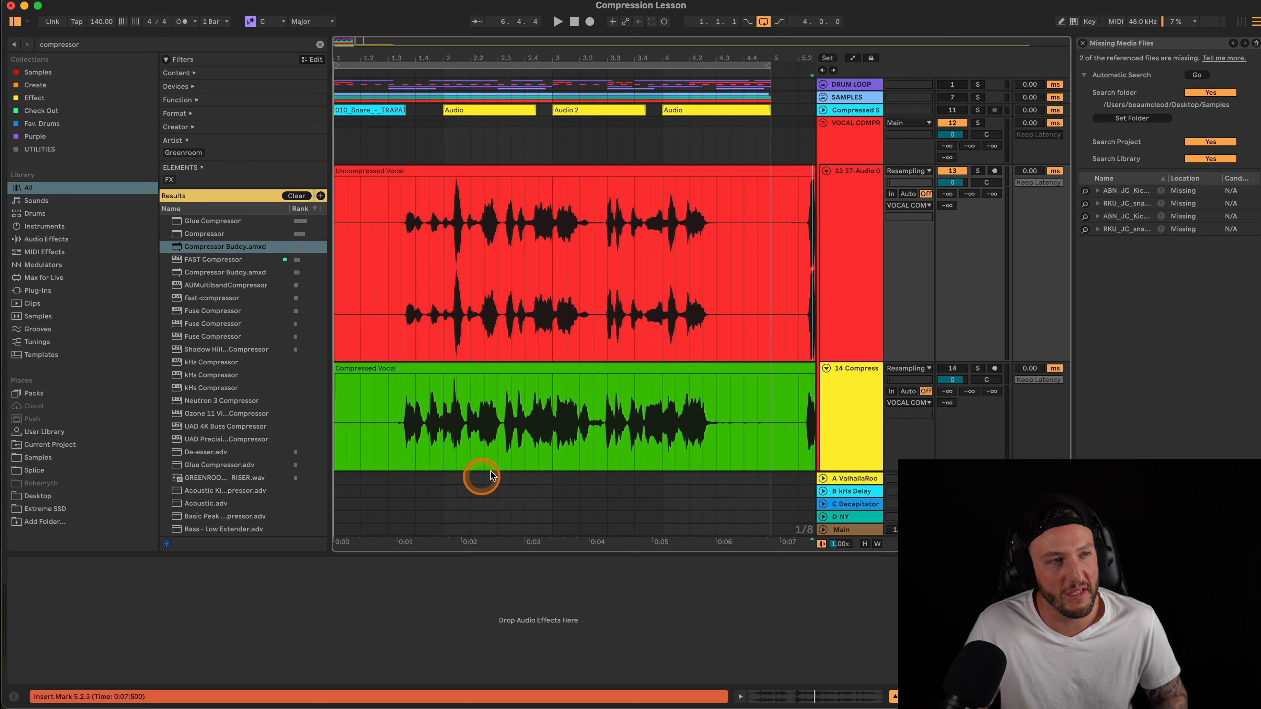
# Step: Compare the vocals from 1.3.3 by alternately soloing the Compressed Vocal and Uncompressed Vocal tracks during playback, ending with both solos cleared
pyautogui.click(400, 440)
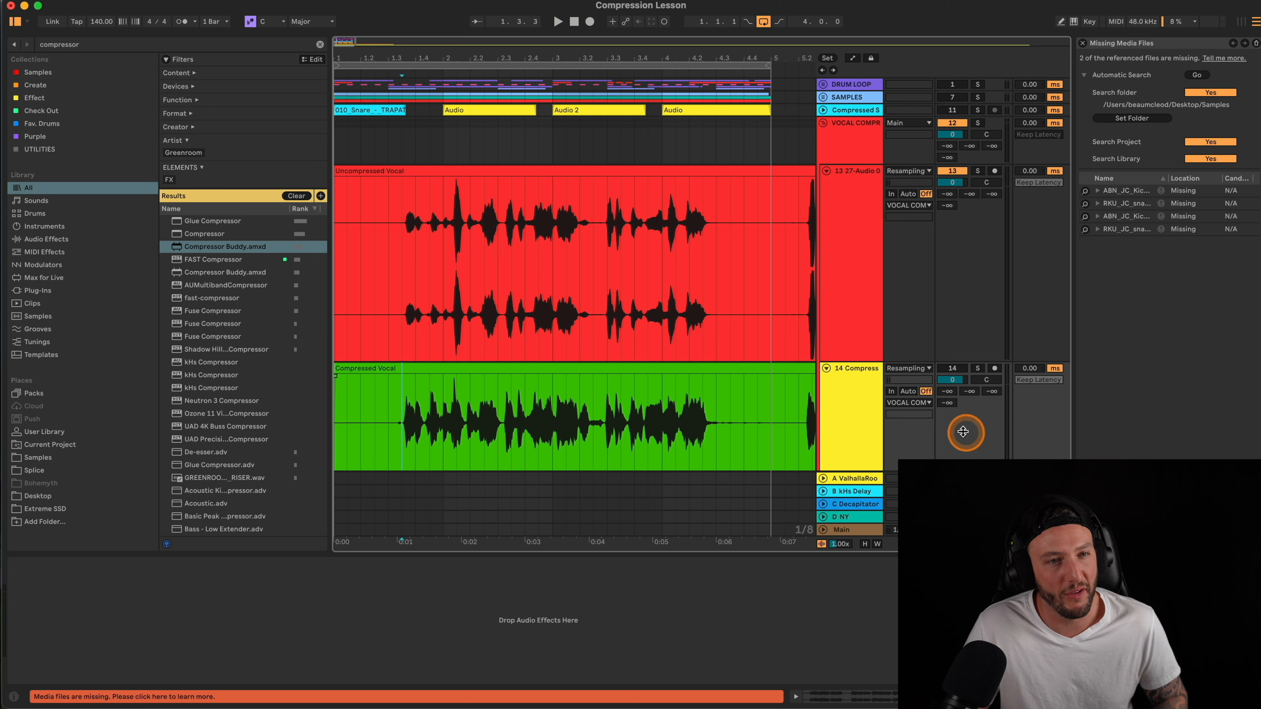
pyautogui.click(977, 369)
pyautogui.press('space')
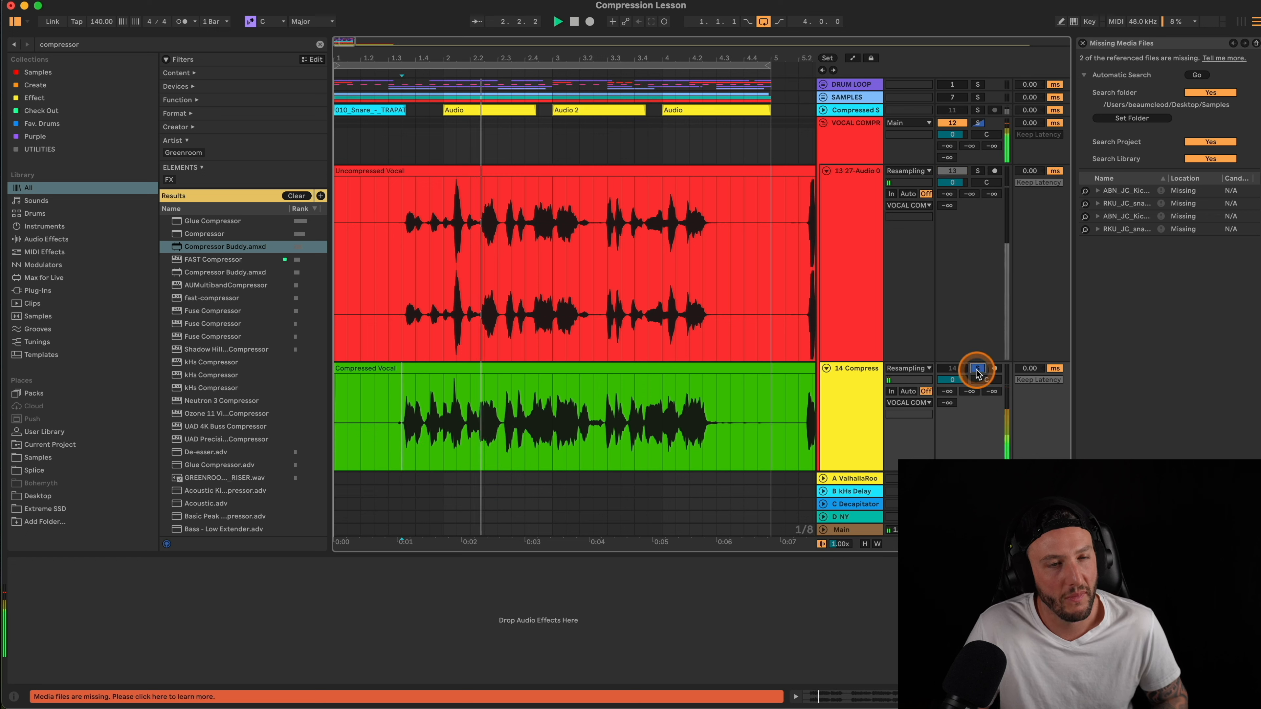
pyautogui.click(978, 171)
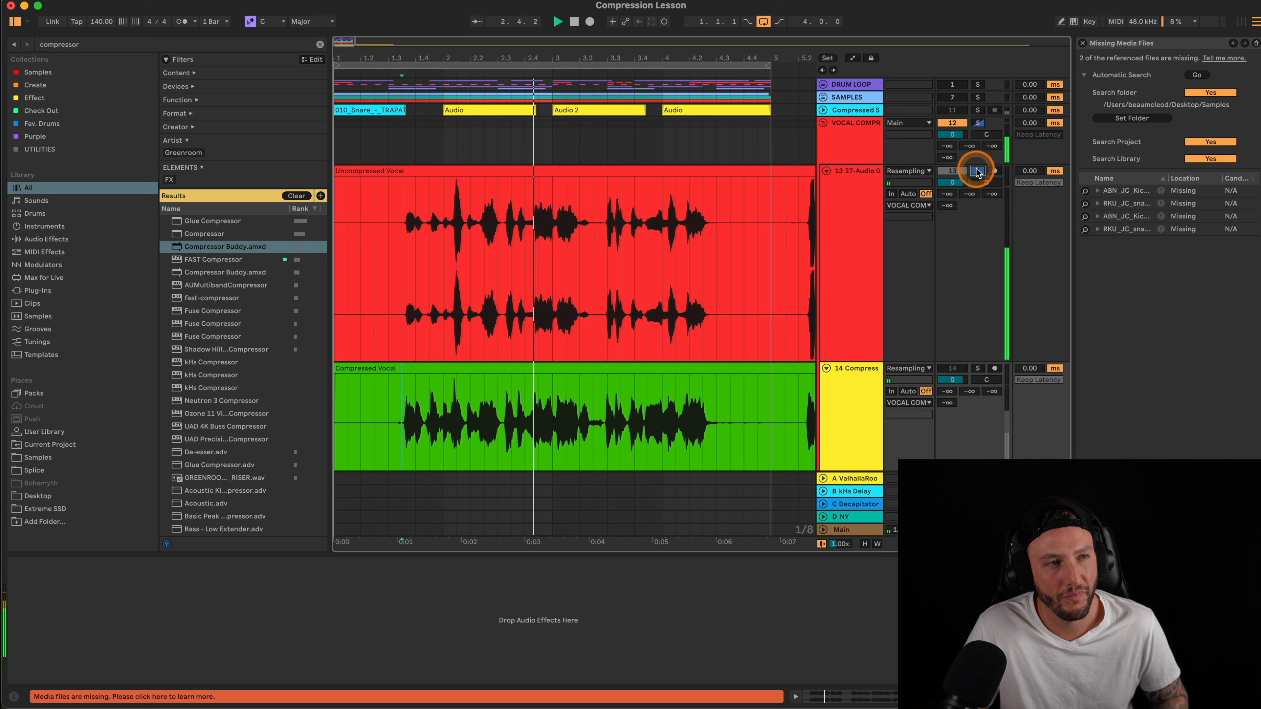
pyautogui.click(978, 369)
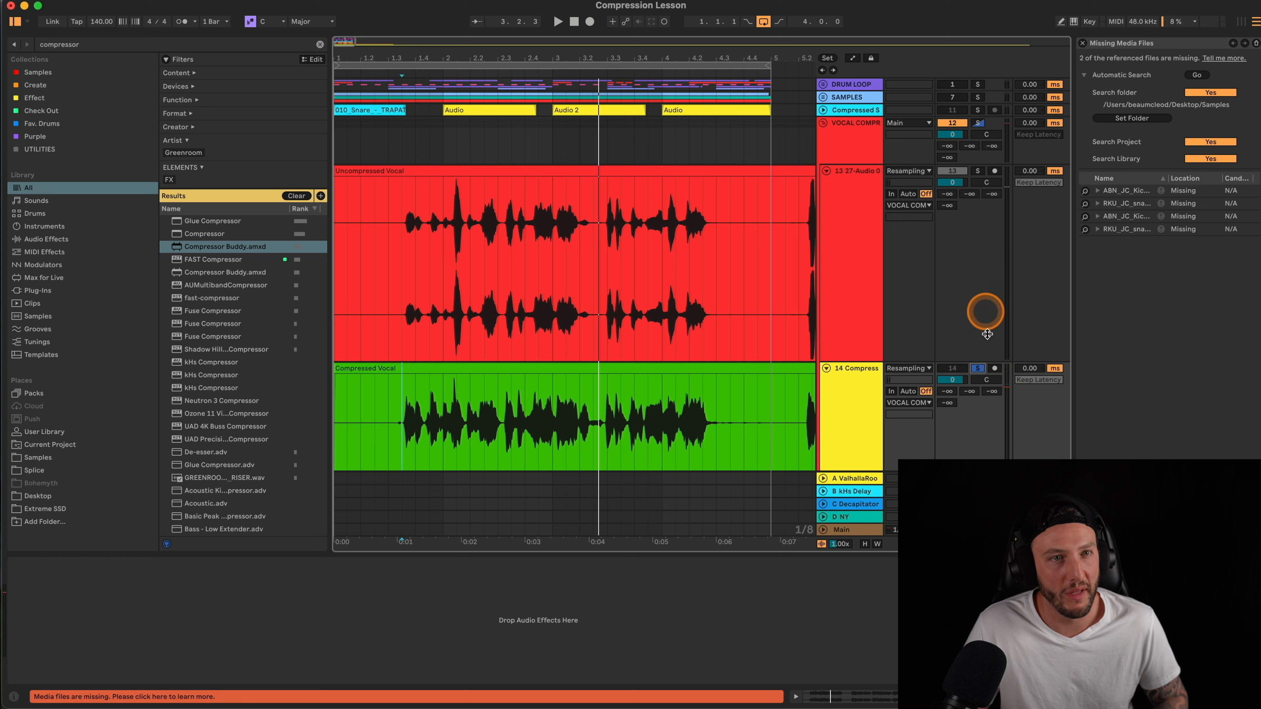
pyautogui.click(977, 171)
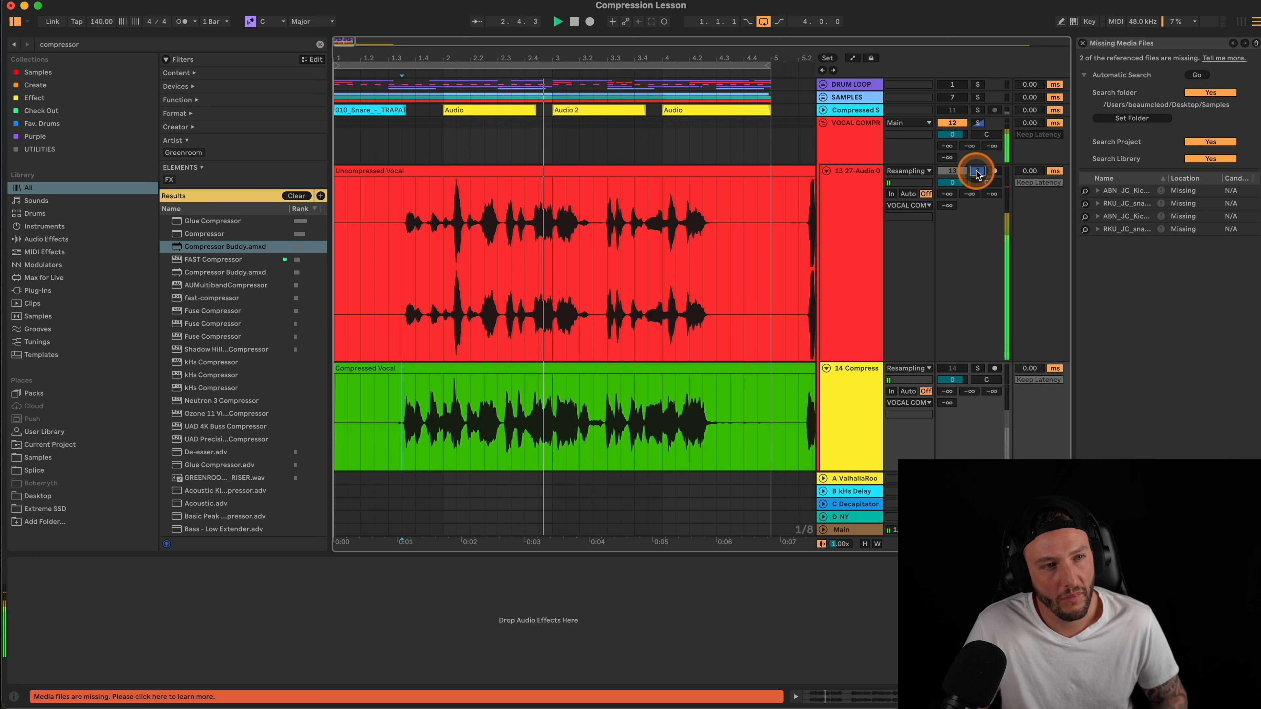
pyautogui.click(977, 171)
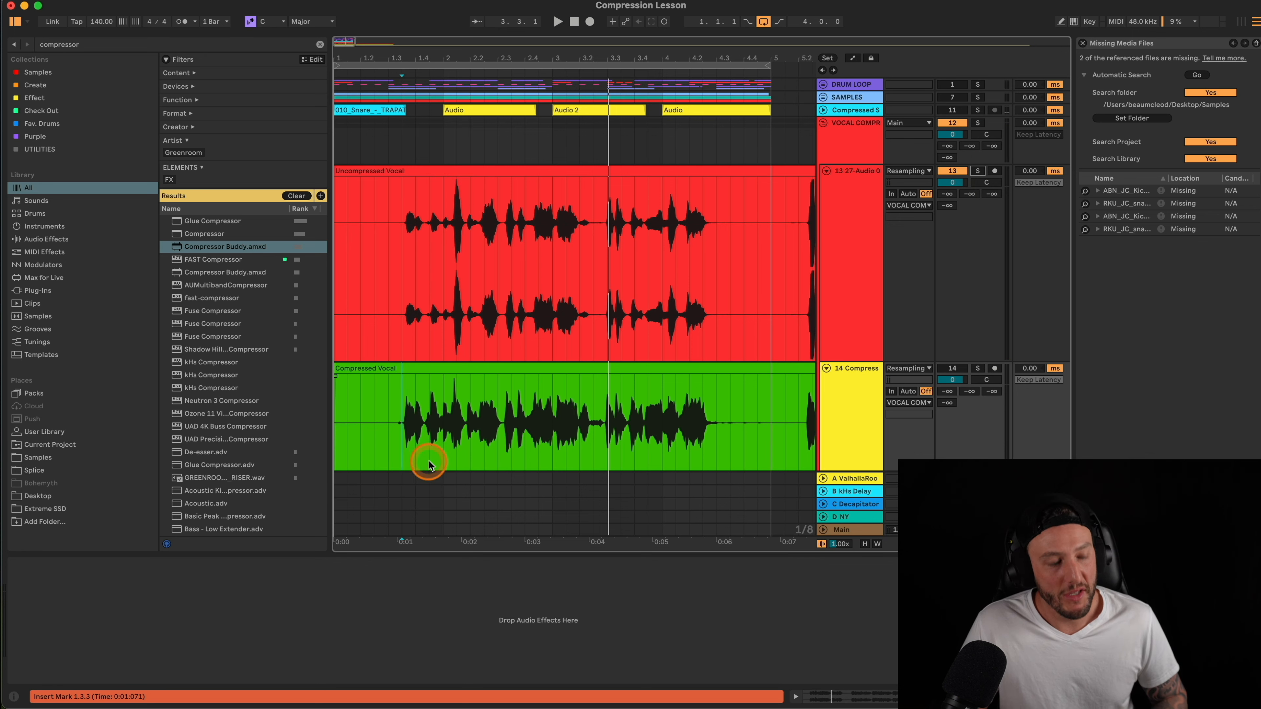
# Step: Search the browser for "uti" and load the Utility device onto the Uncompressed Vocal track
pyautogui.scroll(3, 721, 449)
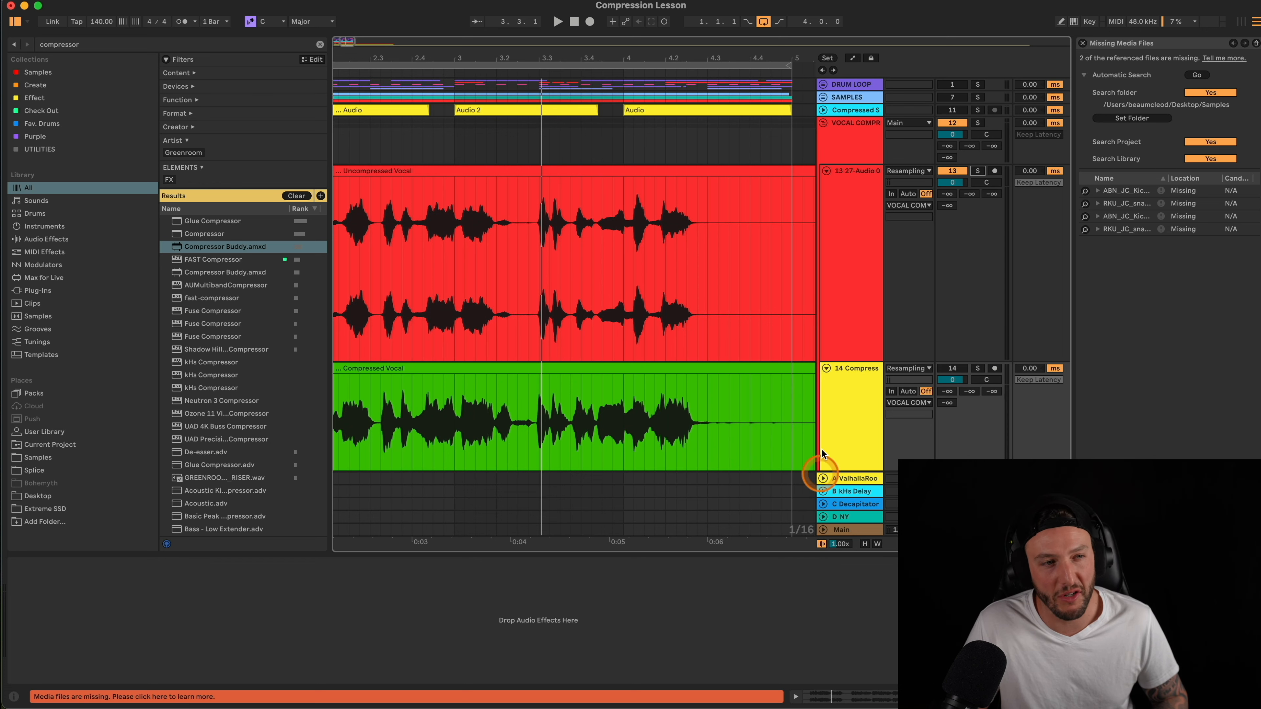
pyautogui.hscroll(-5, 764, 449)
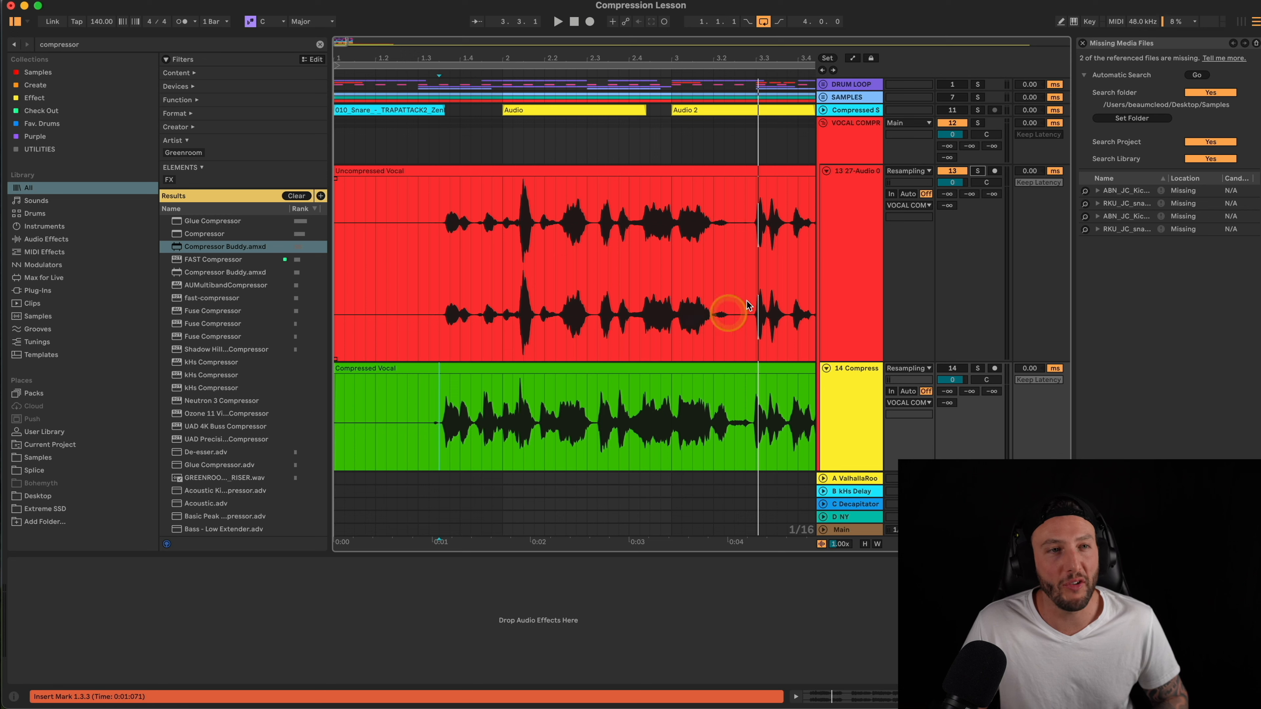
pyautogui.scroll(-4, 578, 312)
pyautogui.scroll(7, 453, 302)
pyautogui.hscroll(-4, 451, 302)
pyautogui.click(871, 255)
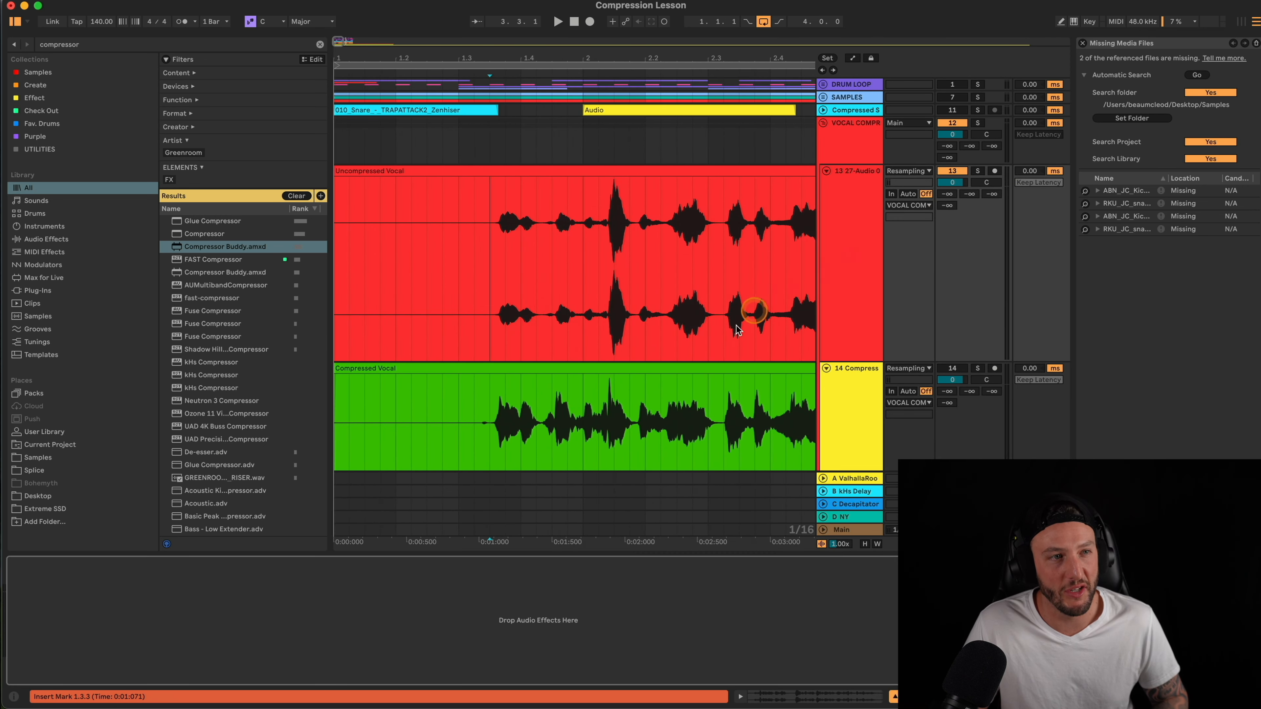
pyautogui.click(571, 601)
pyautogui.press('super+f')
pyautogui.write('utiu')
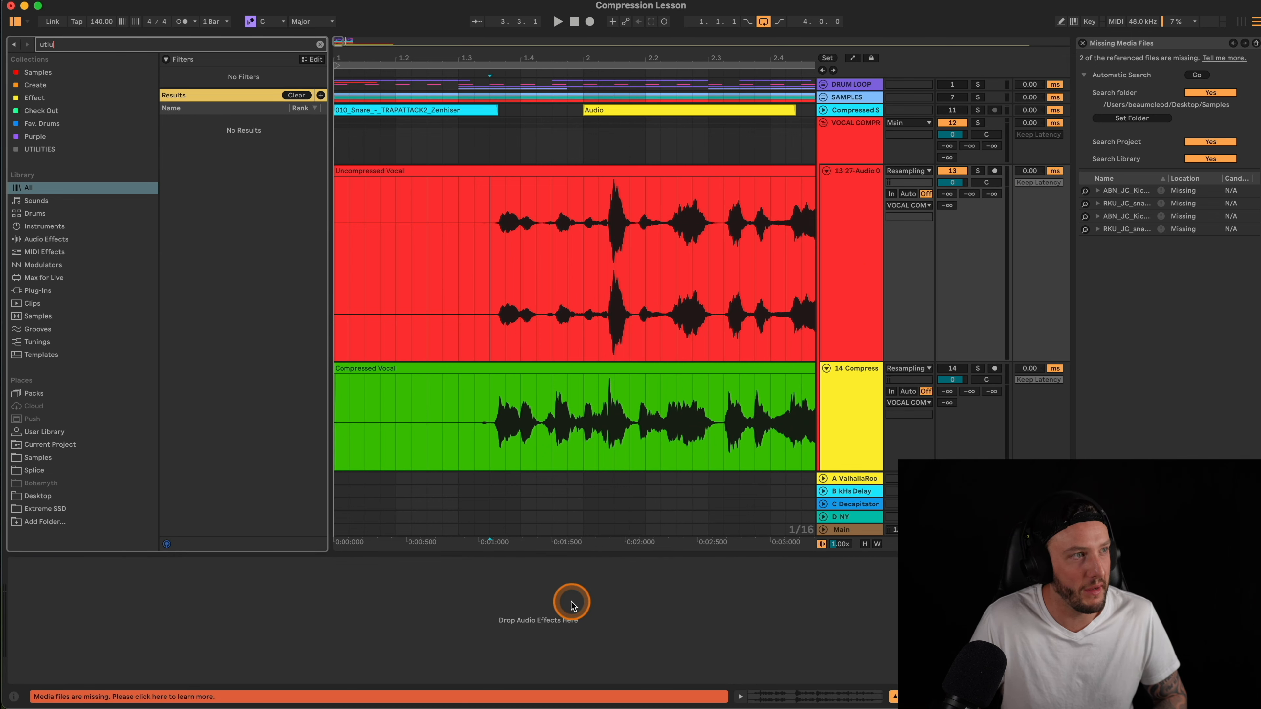
pyautogui.press('BackSpace')
pyautogui.press('Return')
# Step: Show the Utility's Gain automation on the Uncompressed Vocal track and draw a dip over the loud peak just after bar 2
pyautogui.rightClick(83, 610)
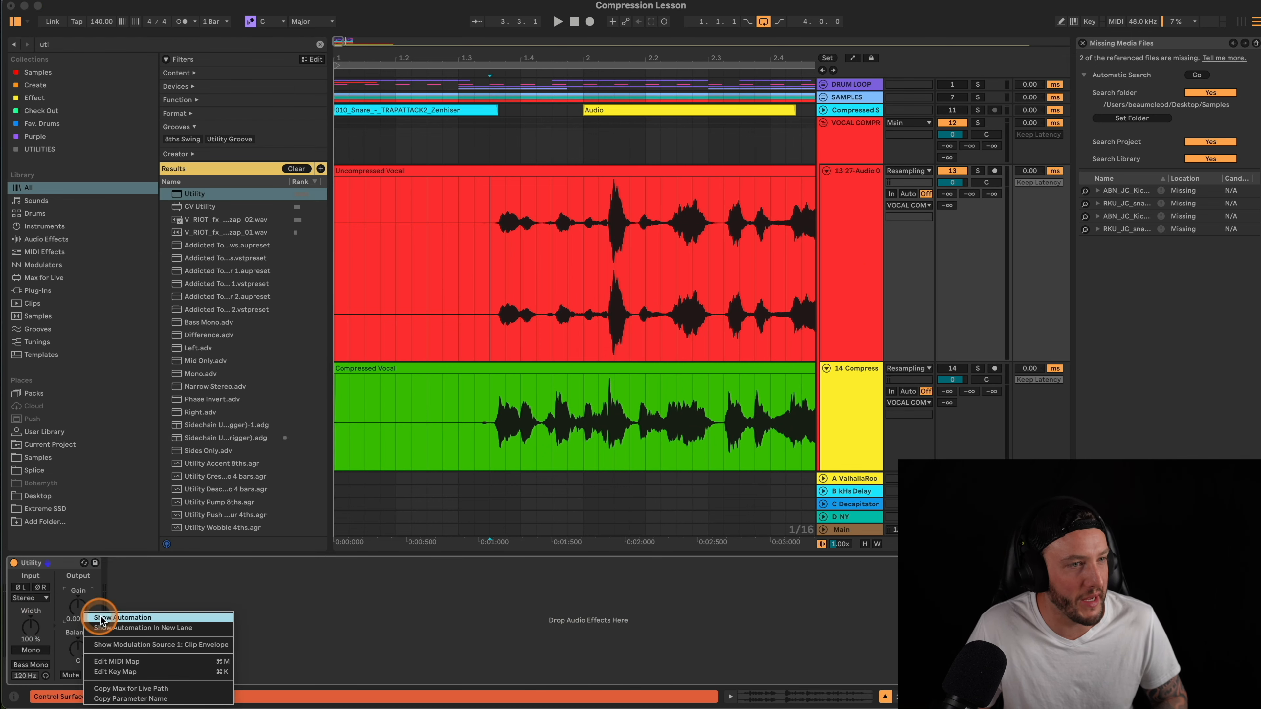
pyautogui.click(100, 617)
pyautogui.moveTo(605, 270); pyautogui.dragTo(625, 270)
# Step: Solo the Uncompressed Vocal track and play the automated peak from 2.1.1
pyautogui.click(580, 229)
pyautogui.press('space')
pyautogui.press('space')
pyautogui.press('space')
pyautogui.click(977, 172)
pyautogui.press('space')
pyautogui.press('space')
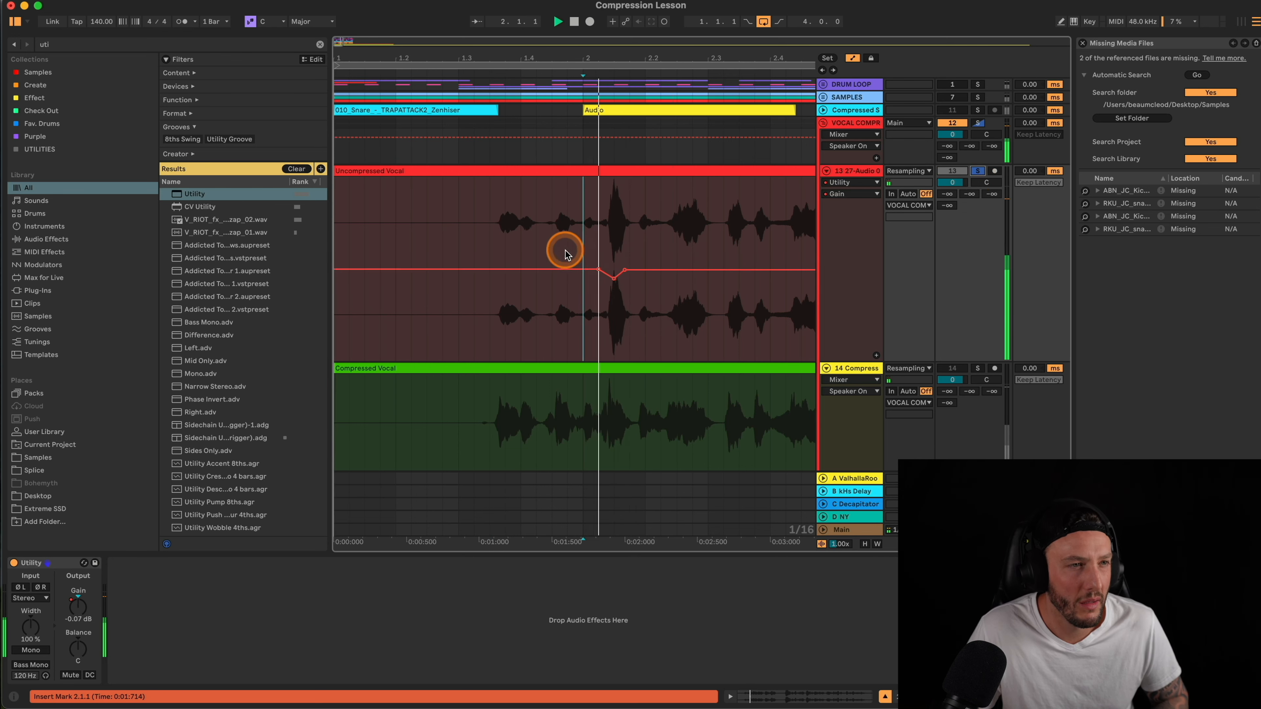
# Step: Deepen the gain dip over the vocal peak, extend its recovery point, and replay the passage
pyautogui.press('+')
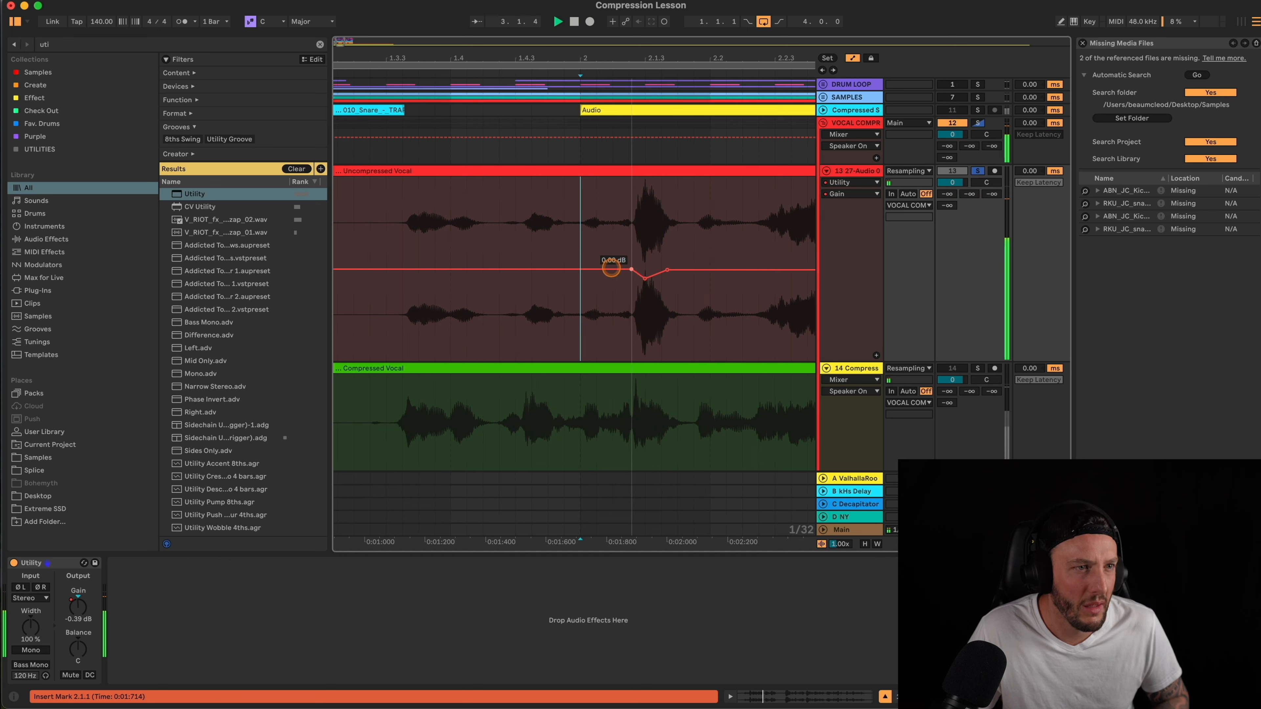
pyautogui.moveTo(667, 270); pyautogui.dragTo(647, 281)
pyautogui.press('space')
pyautogui.press('space')
pyautogui.press('space')
pyautogui.press('space')
# Step: Bypass the Utility during playback to hear the peak without the gain dip, and re-enable the device
pyautogui.click(13, 563)
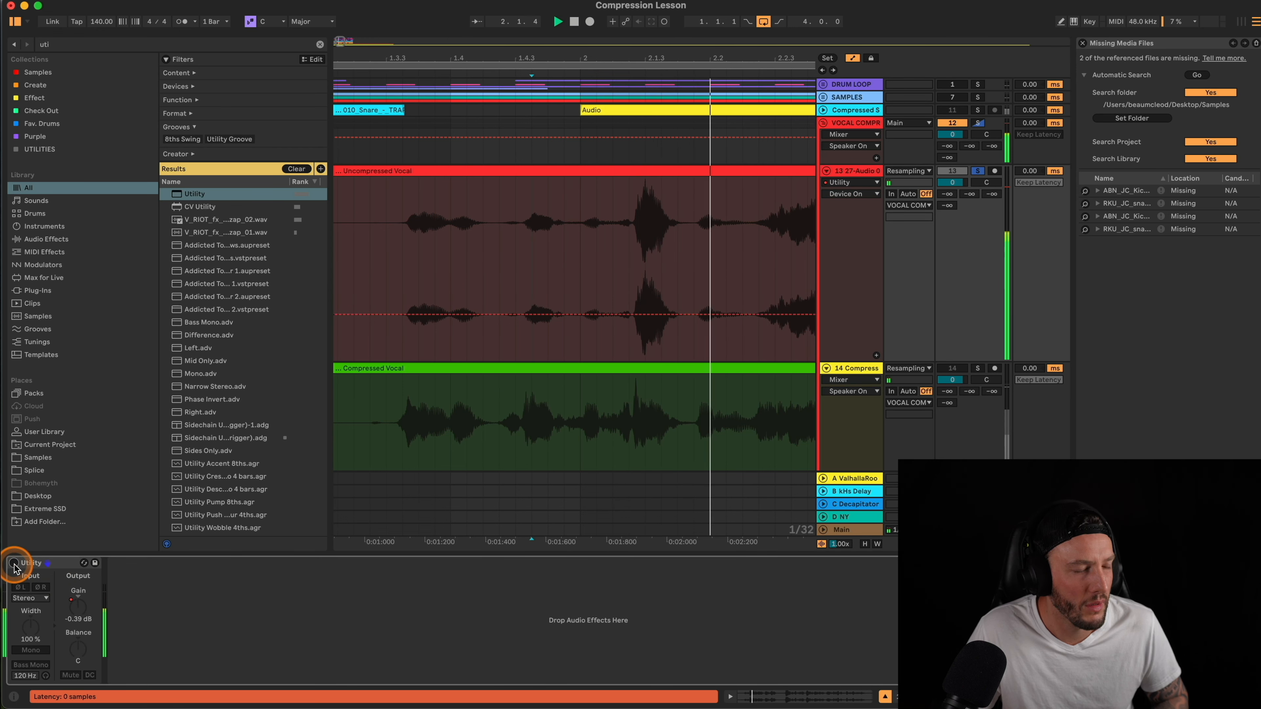
pyautogui.press('space')
pyautogui.click(13, 563)
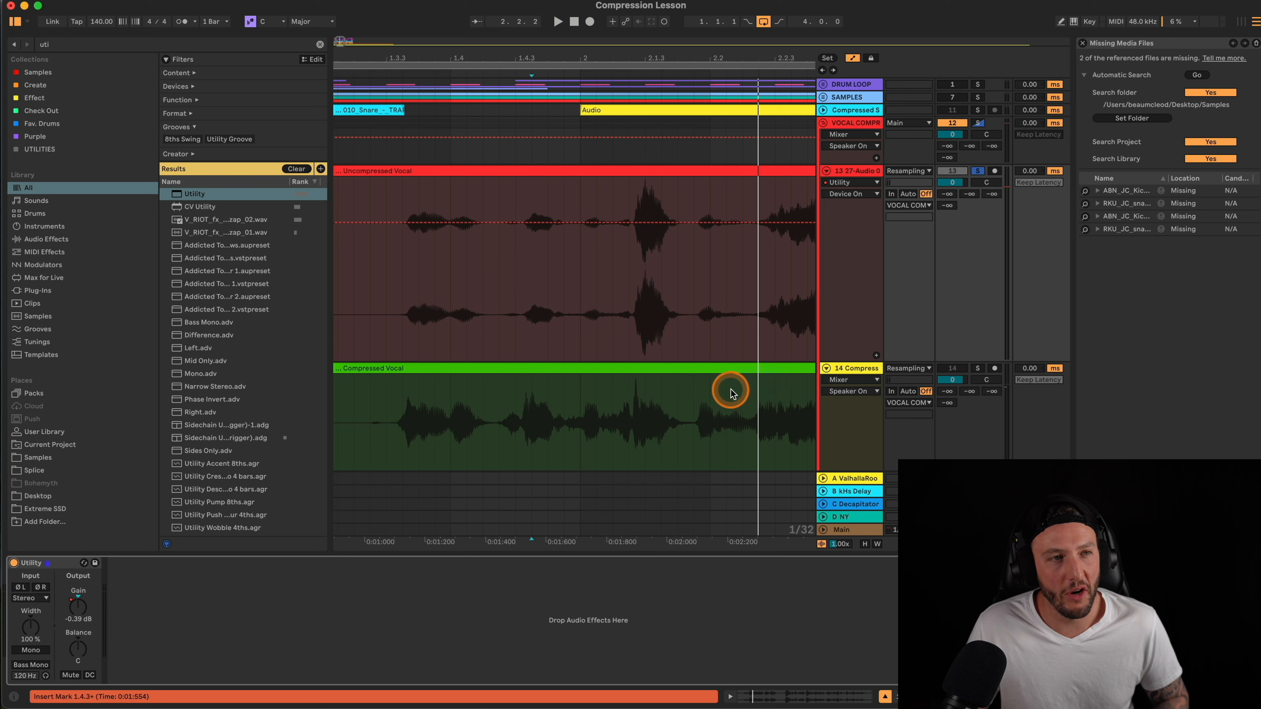
# Step: Show the Utility's Gain automation again and draw dips over the two loud peaks after 0:07, the first at about -4 dB
pyautogui.press('a')
pyautogui.press('a')
pyautogui.rightClick(75, 603)
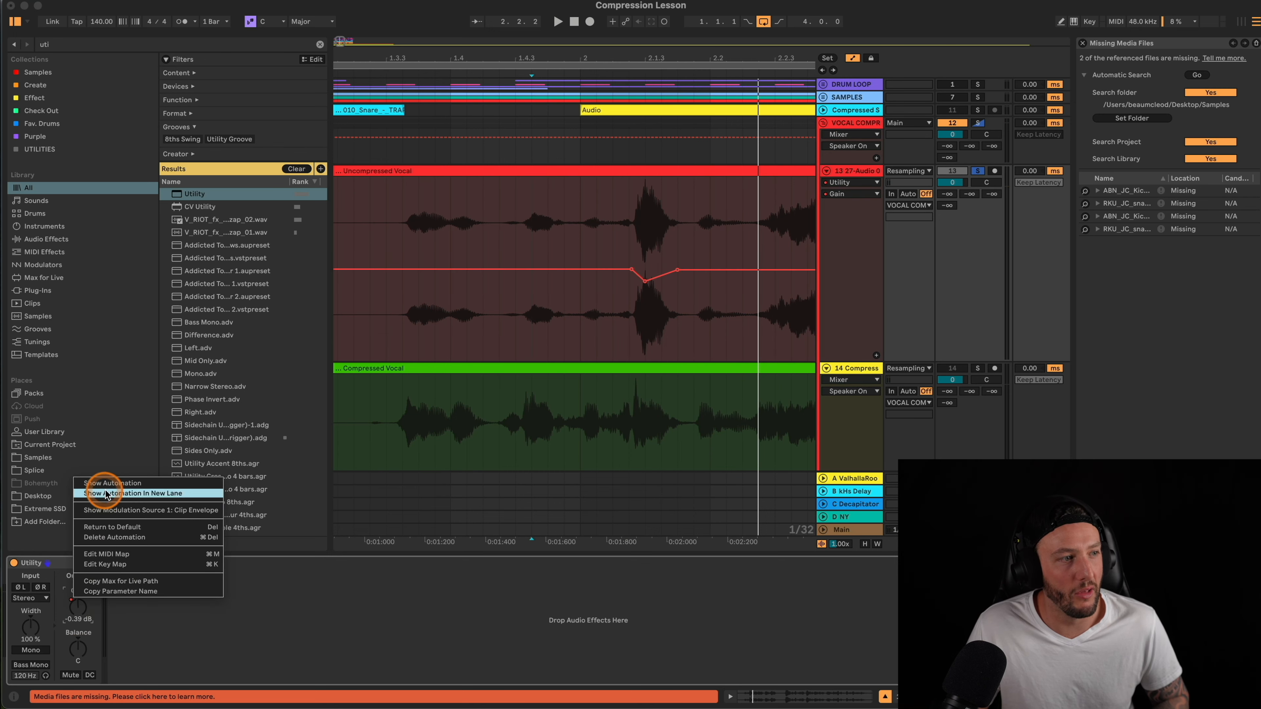
pyautogui.click(110, 483)
pyautogui.scroll(-10, 666, 397)
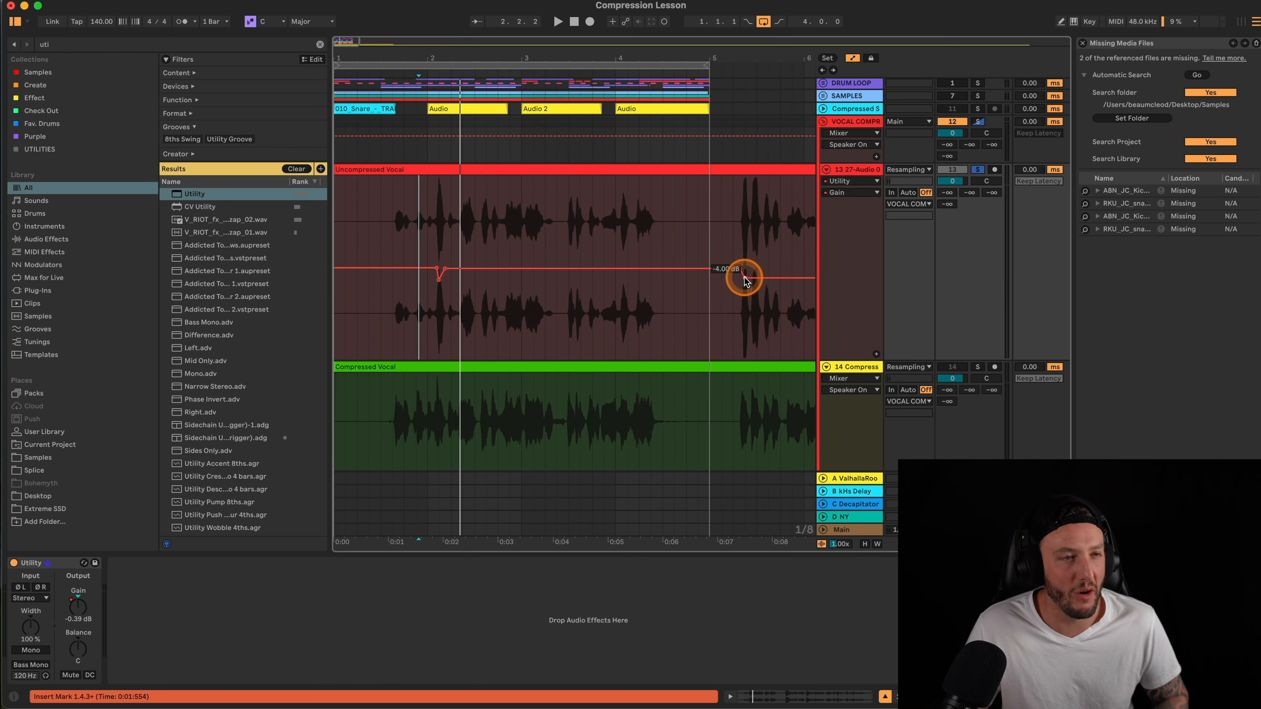
pyautogui.click(748, 270)
pyautogui.moveTo(752, 272); pyautogui.dragTo(758, 271)
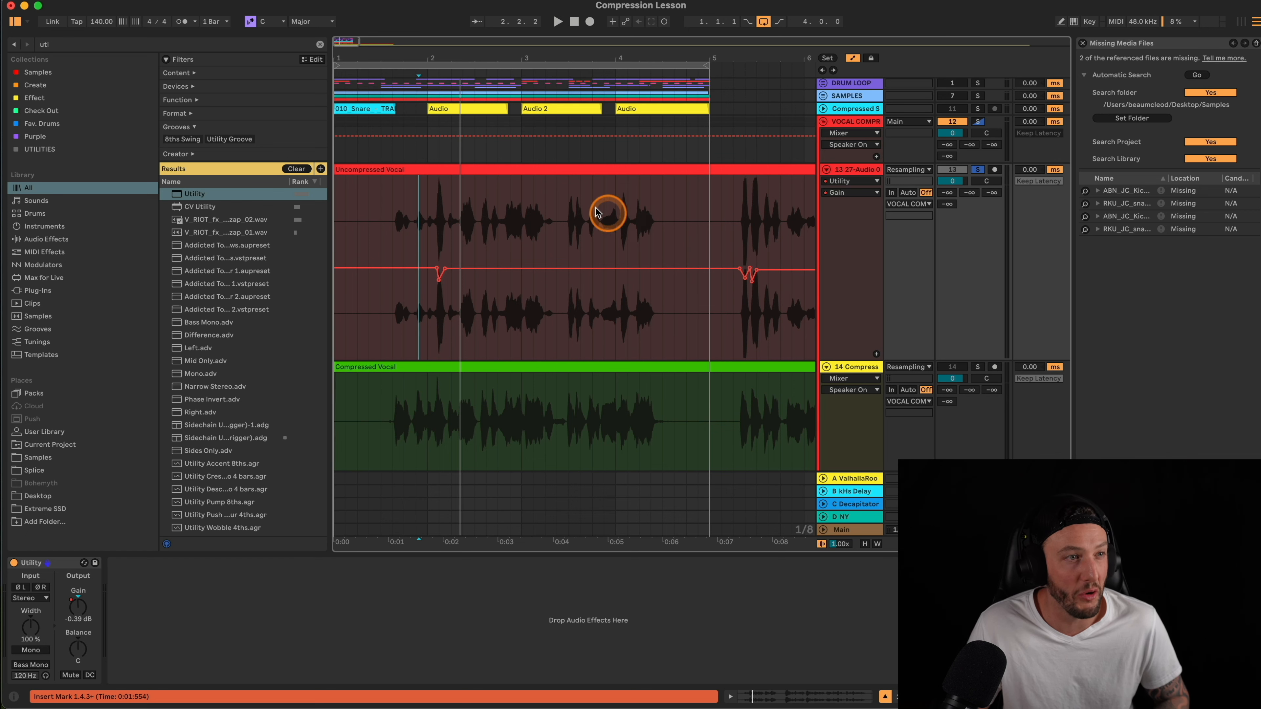
# Step: Hide the automation lanes and enlarge the Compressed Vocal track to compare its peaks with the uncompressed waveform
pyautogui.press('a')
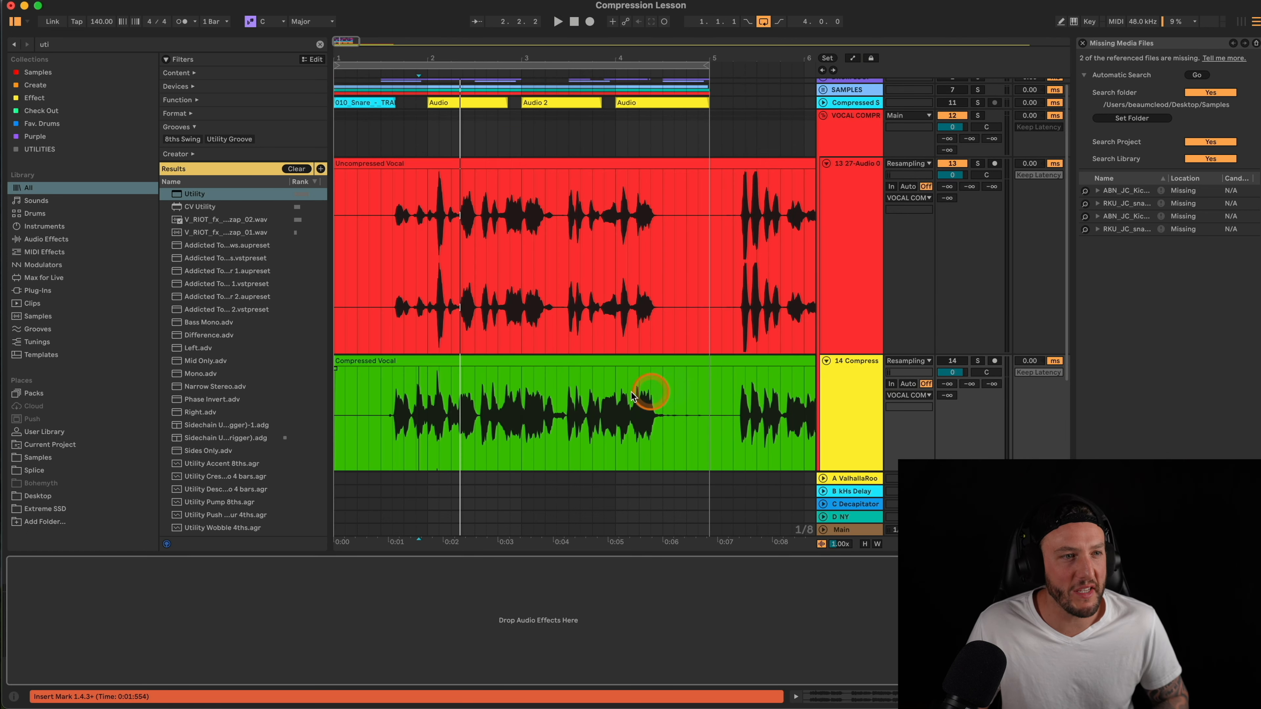
pyautogui.scroll(-3, 546, 388)
pyautogui.scroll(5, 453, 325)
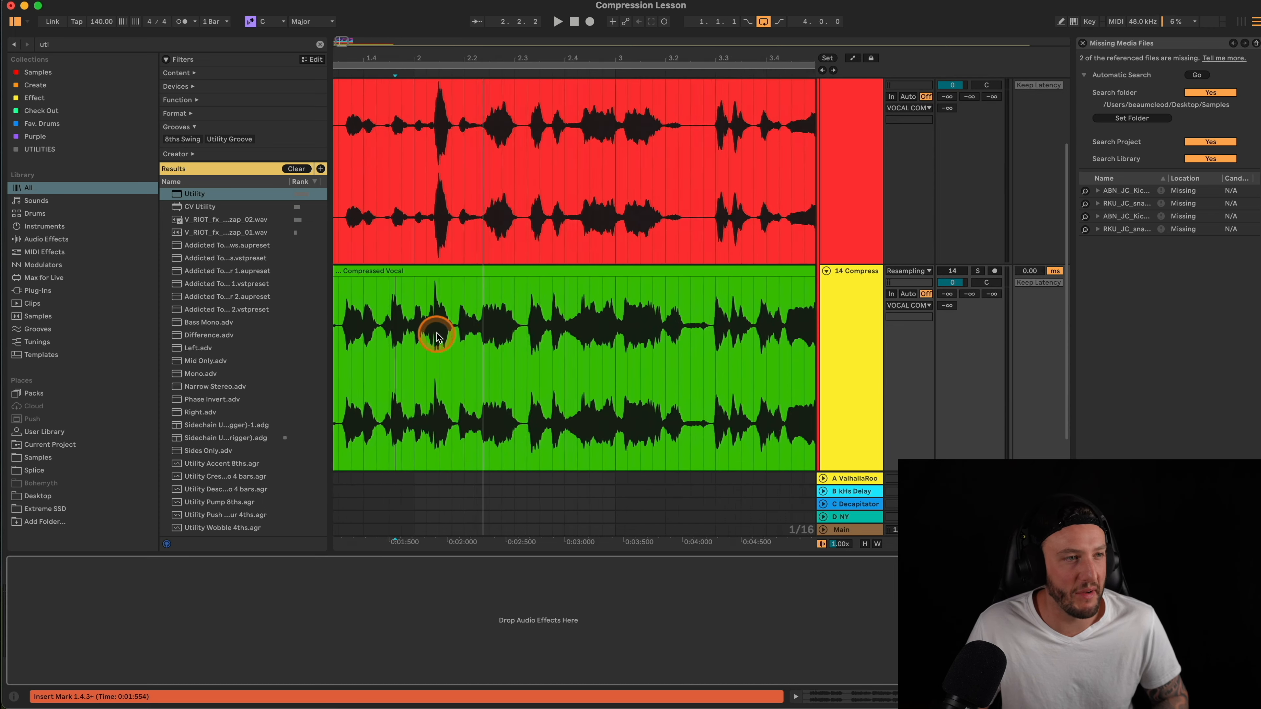
# Step: Compare the Uncompressed Vocal and Compressed Vocal waveforms, marking the quieter passage around bar 3 in the uncompressed clip
pyautogui.scroll(-3, 467, 320)
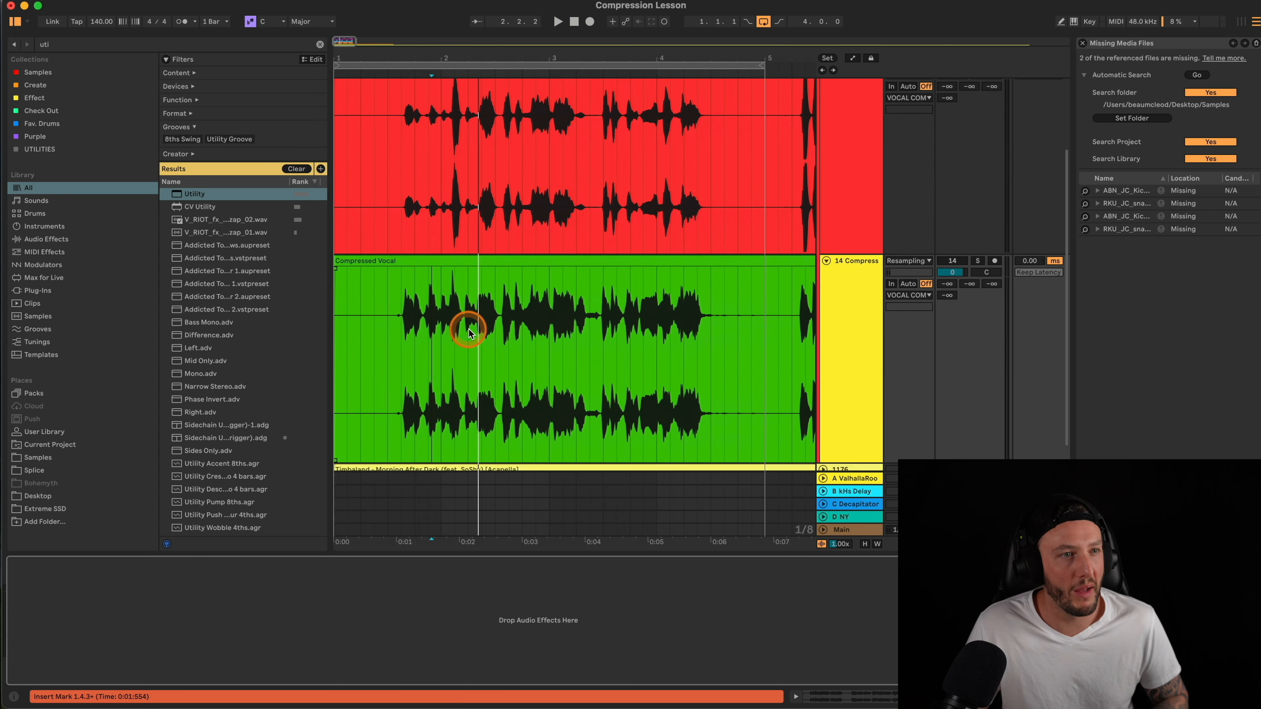
pyautogui.scroll(3, 523, 240)
pyautogui.moveTo(544, 240); pyautogui.dragTo(534, 323)
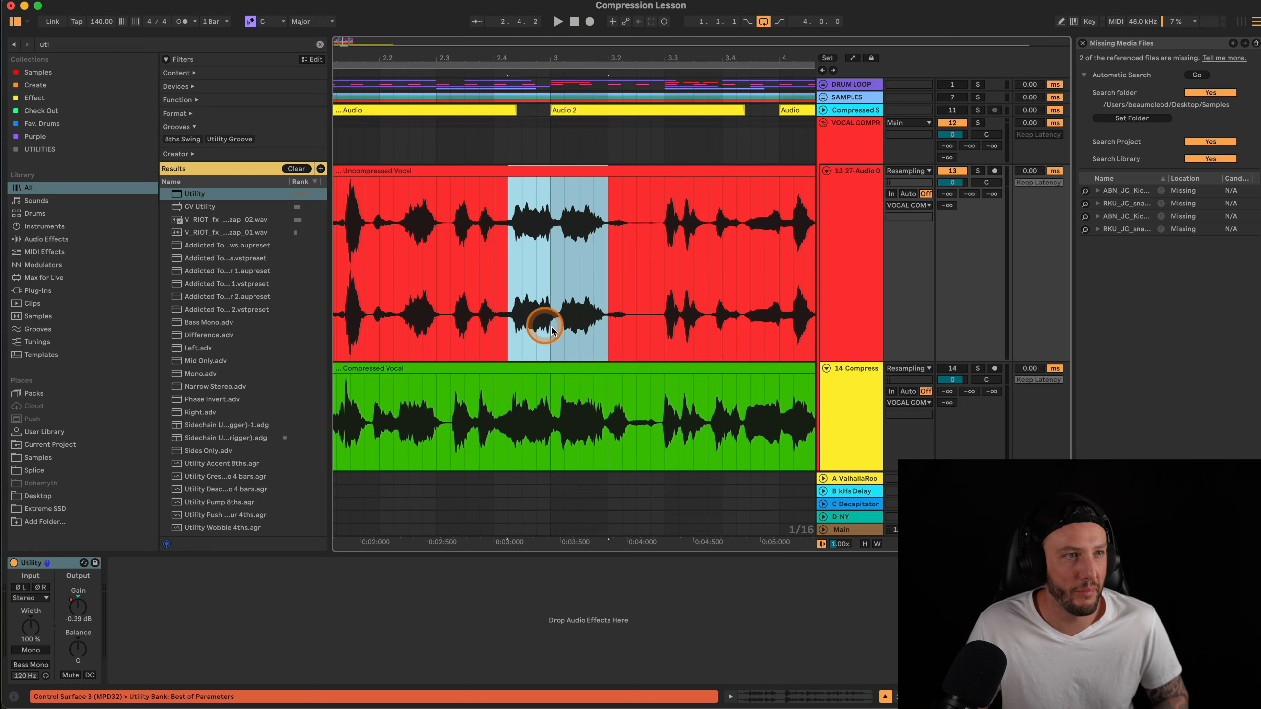
pyautogui.hscroll(-5, 515, 344)
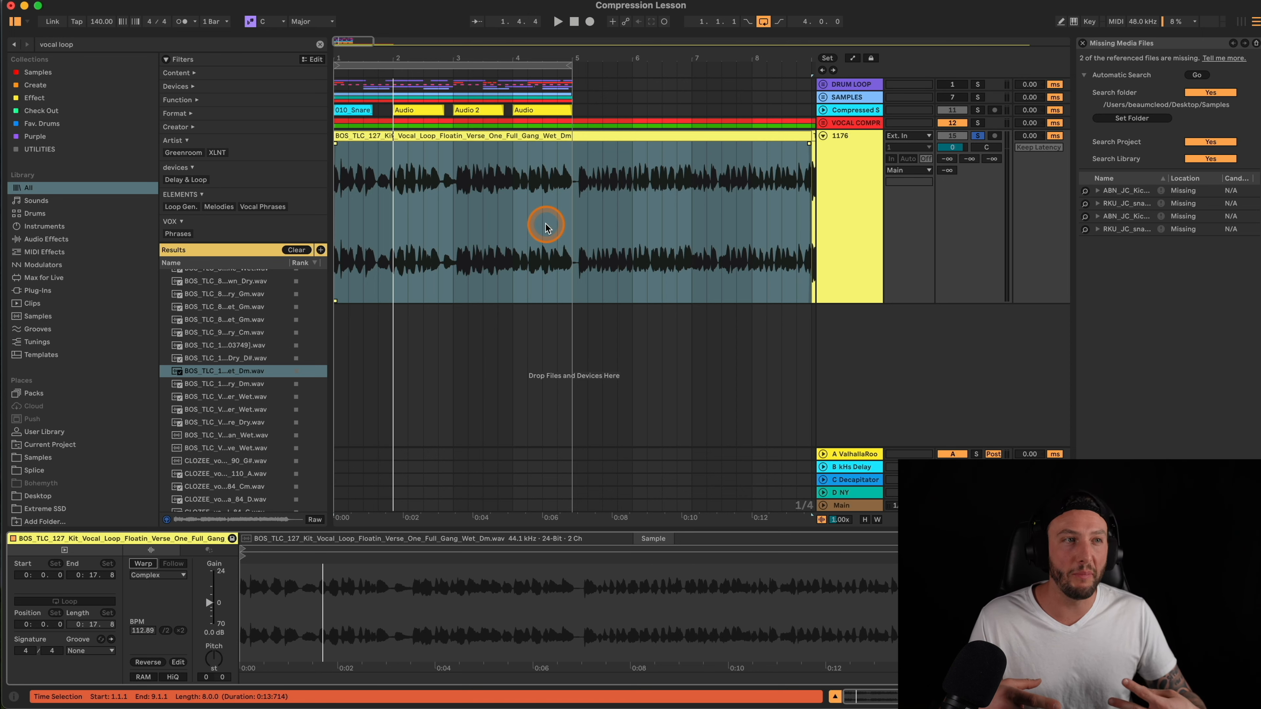
# Step: Open the Comp FET-76 compressor's interface from the 1176 track's device chain
pyautogui.click(867, 220)
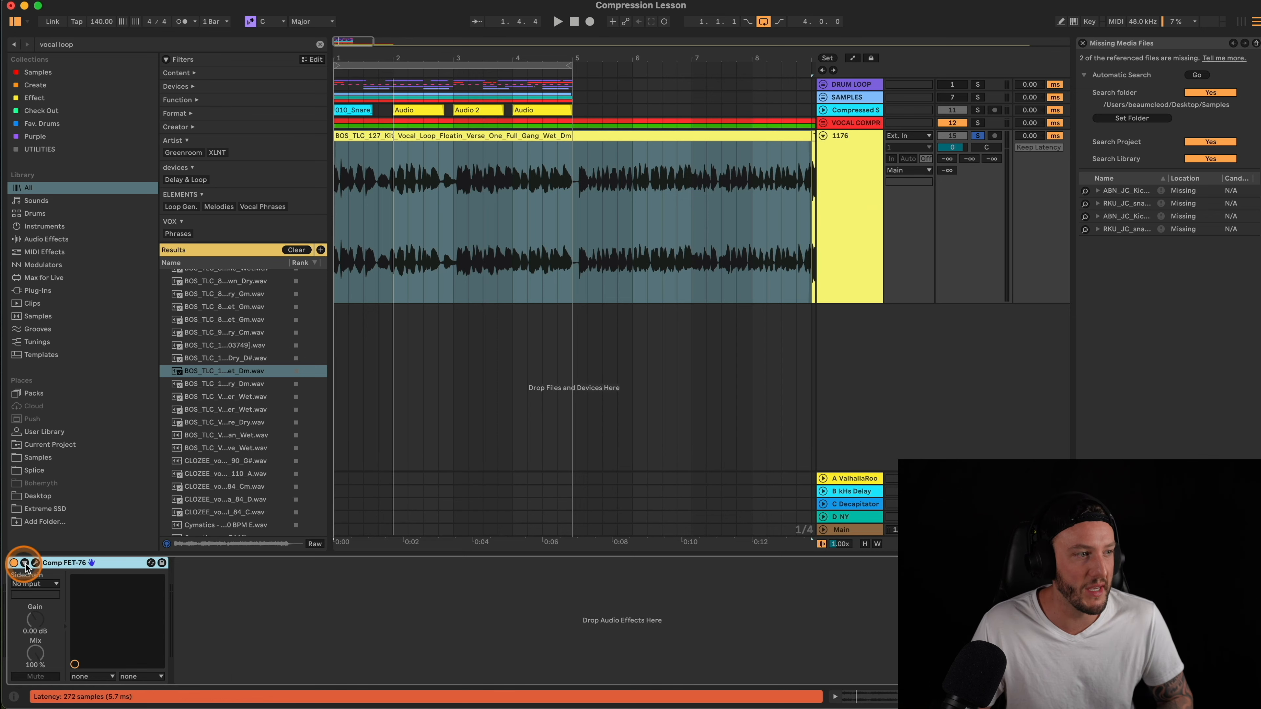
pyautogui.click(35, 563)
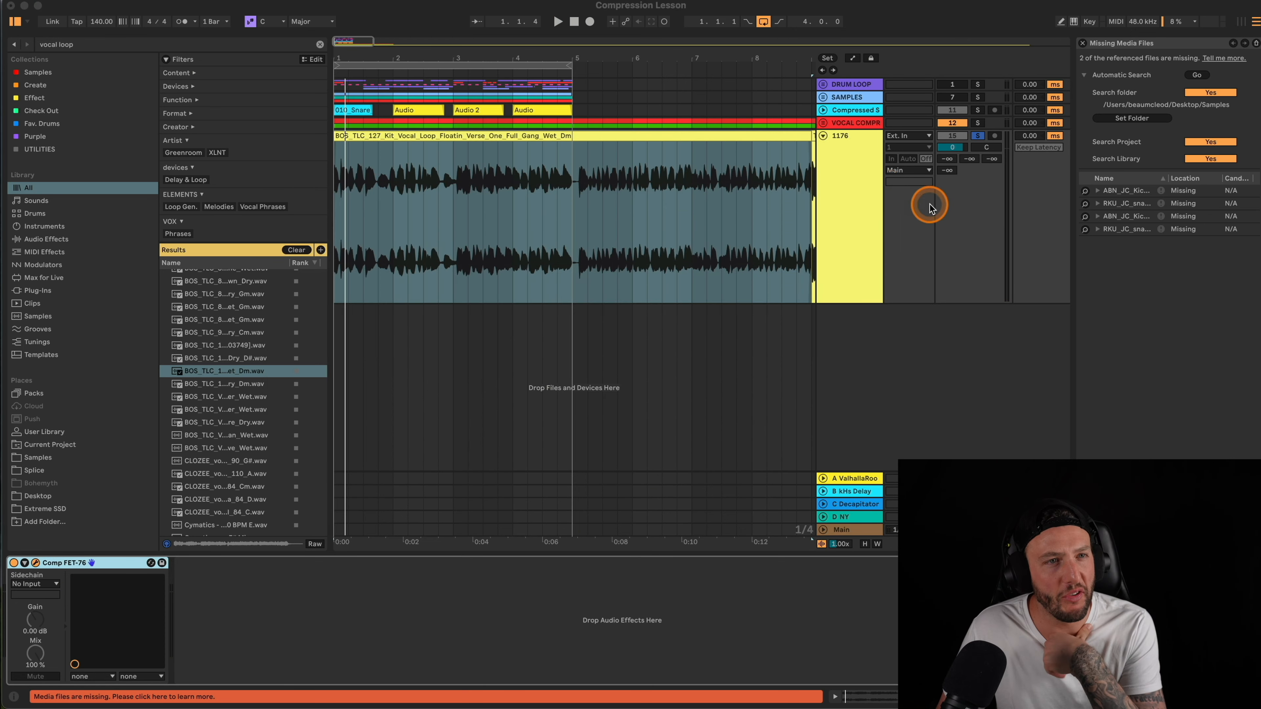
pyautogui.click(841, 189)
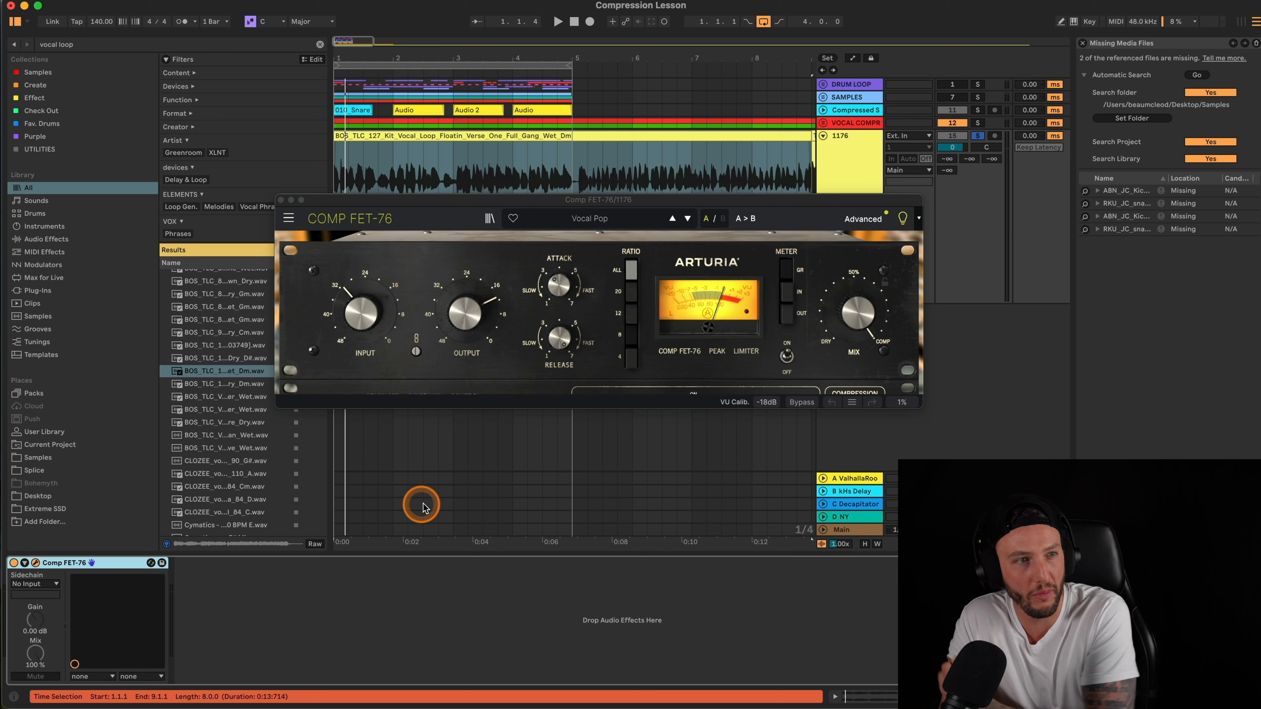
# Step: Play the vocal loop, set the Comp FET-76 input gain to -33.4 dB, and close the plug-in window
pyautogui.press('space')
pyautogui.moveTo(359, 323); pyautogui.dragTo(363, 322)
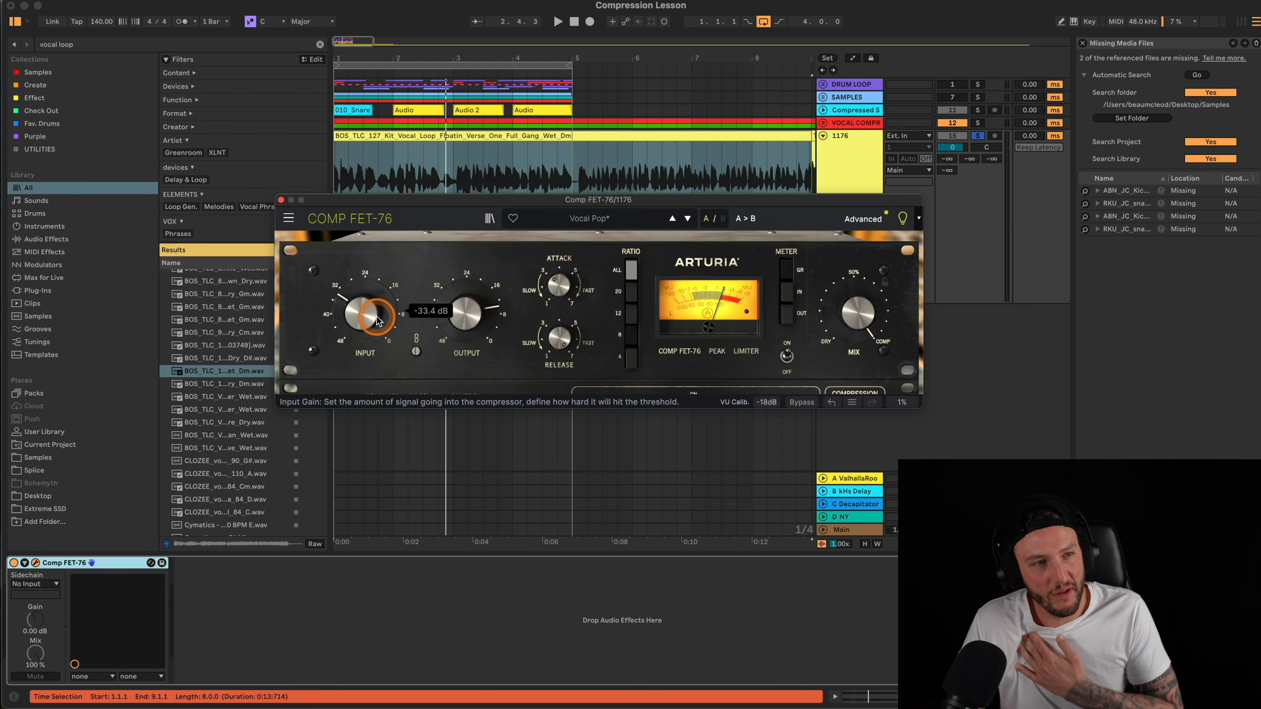
pyautogui.click(281, 200)
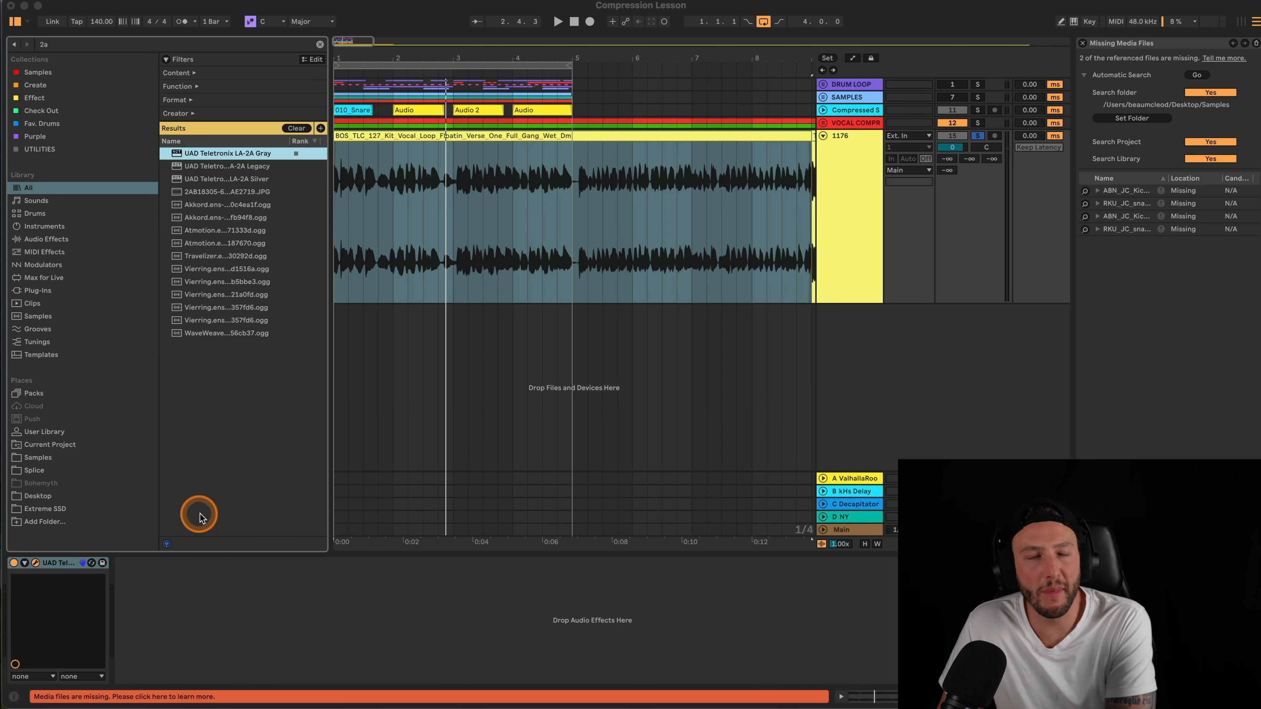
# Step: Open the UAD Teletronix LA-2A Gray, play the vocal loop through it, and set Peak Reduction to about 20
pyautogui.click(35, 563)
pyautogui.moveTo(638, 207); pyautogui.dragTo(607, 193)
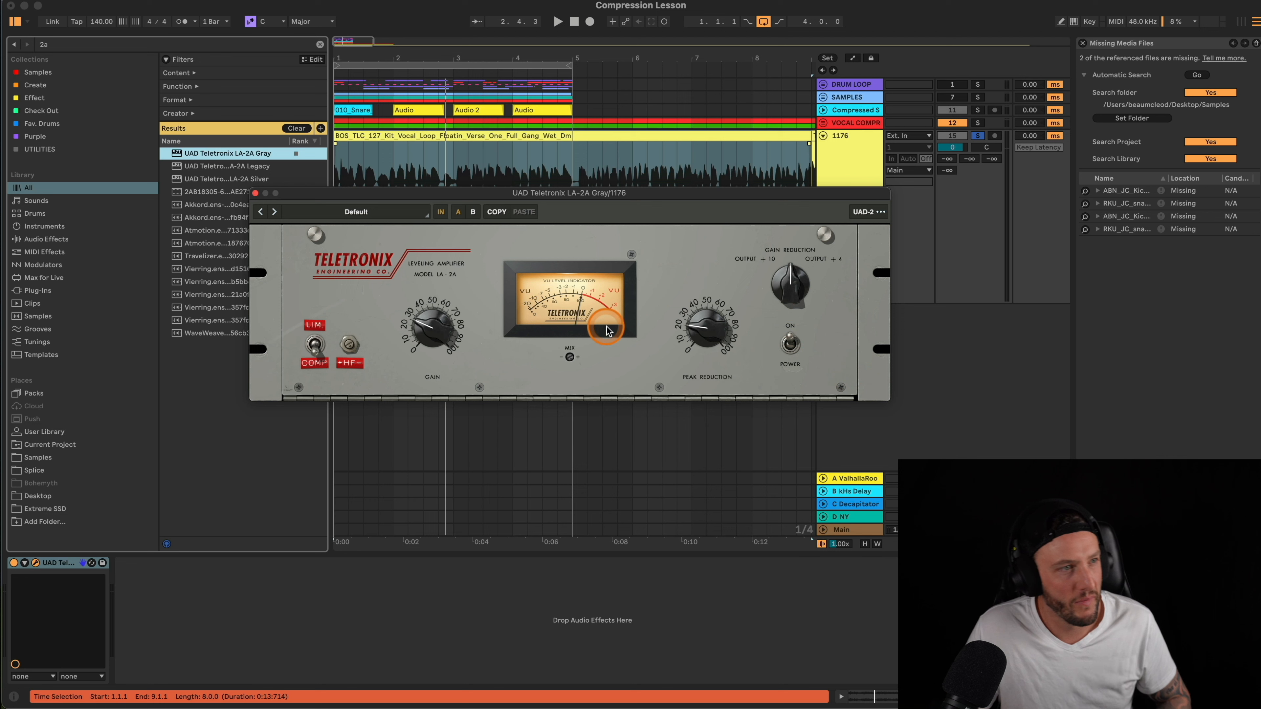
pyautogui.press('space')
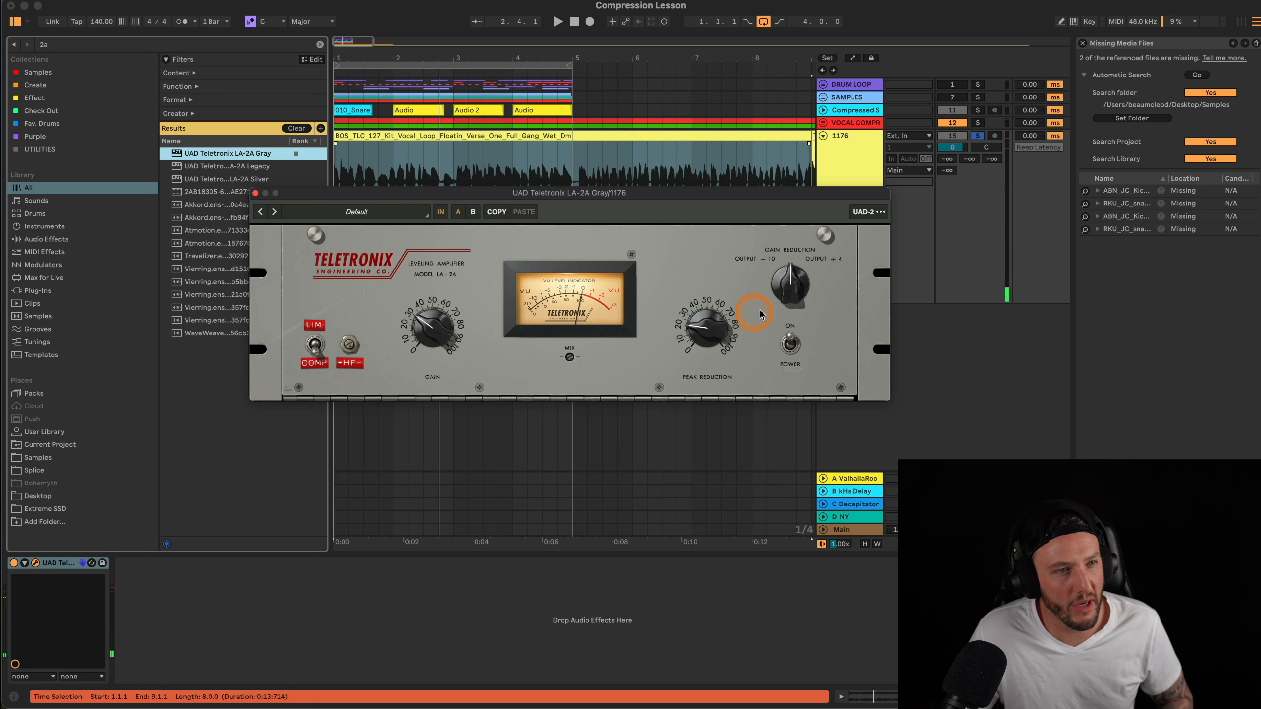
pyautogui.press('space')
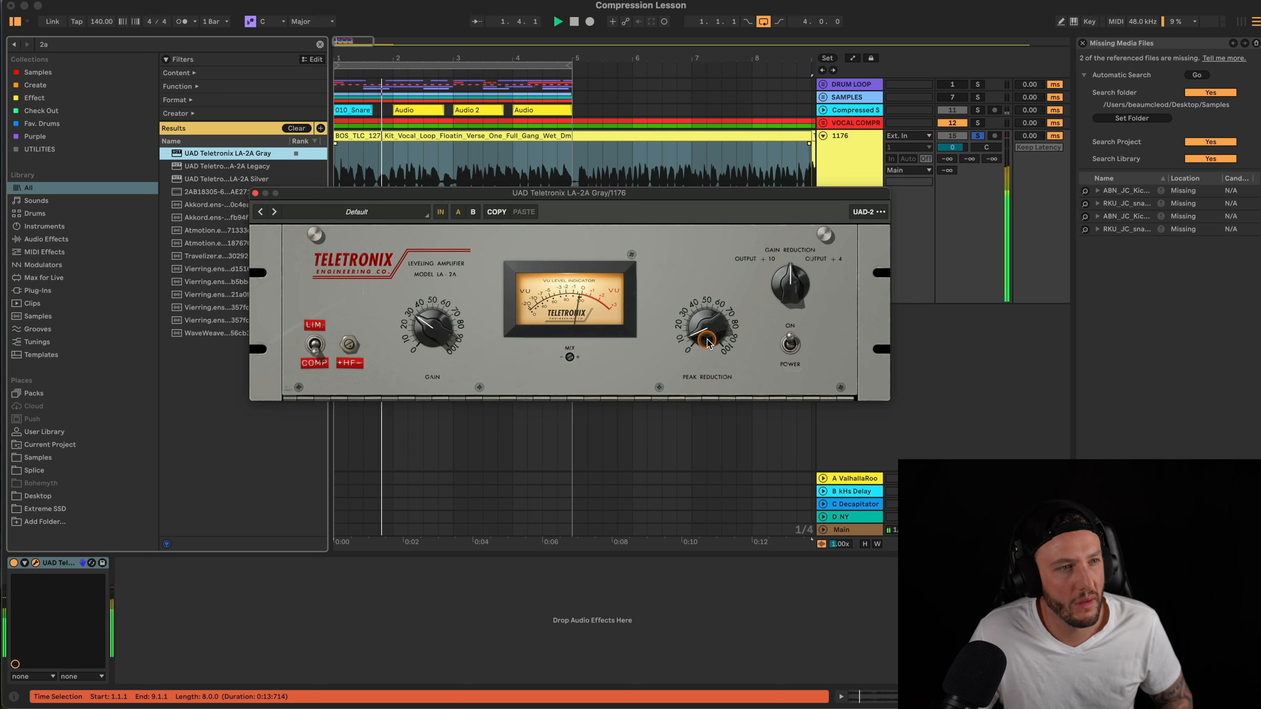
pyautogui.moveTo(708, 345); pyautogui.dragTo(711, 336)
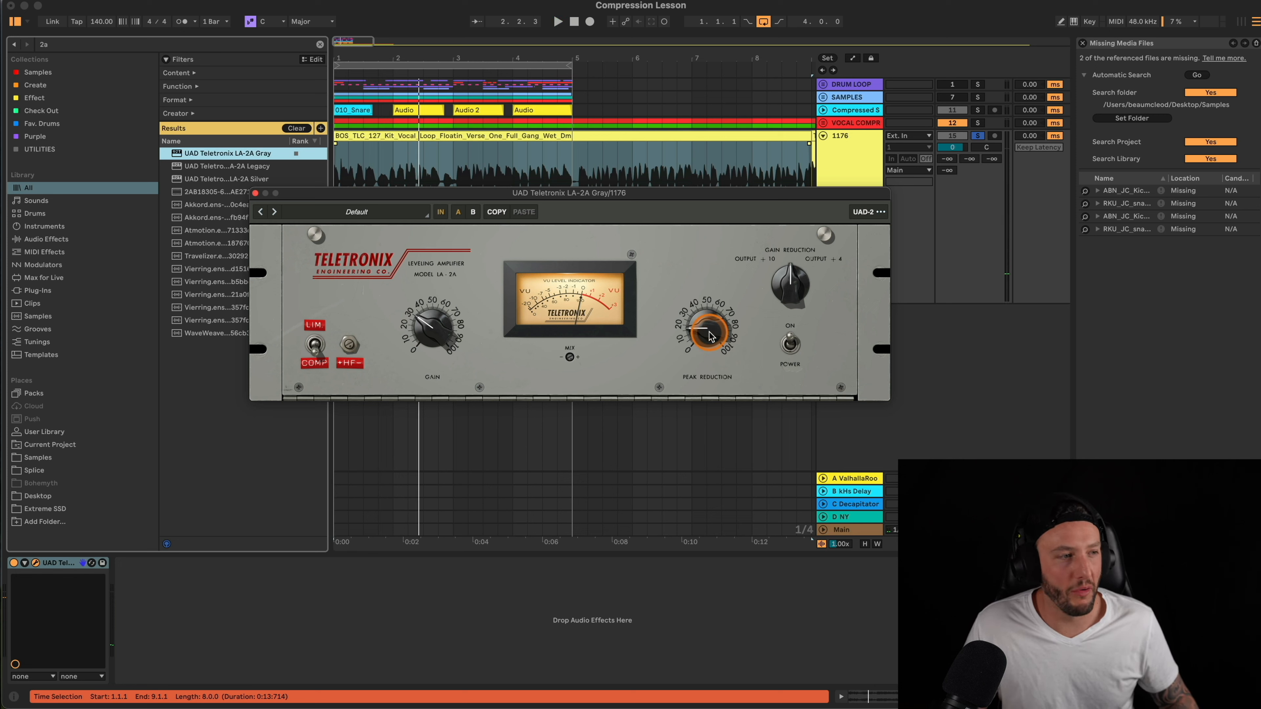
# Step: Search the browser for "compre" and load the stock Compressor onto the 1176 track in place of the LA-2A Gray
pyautogui.click(281, 647)
pyautogui.press('super+f')
pyautogui.write('compre')
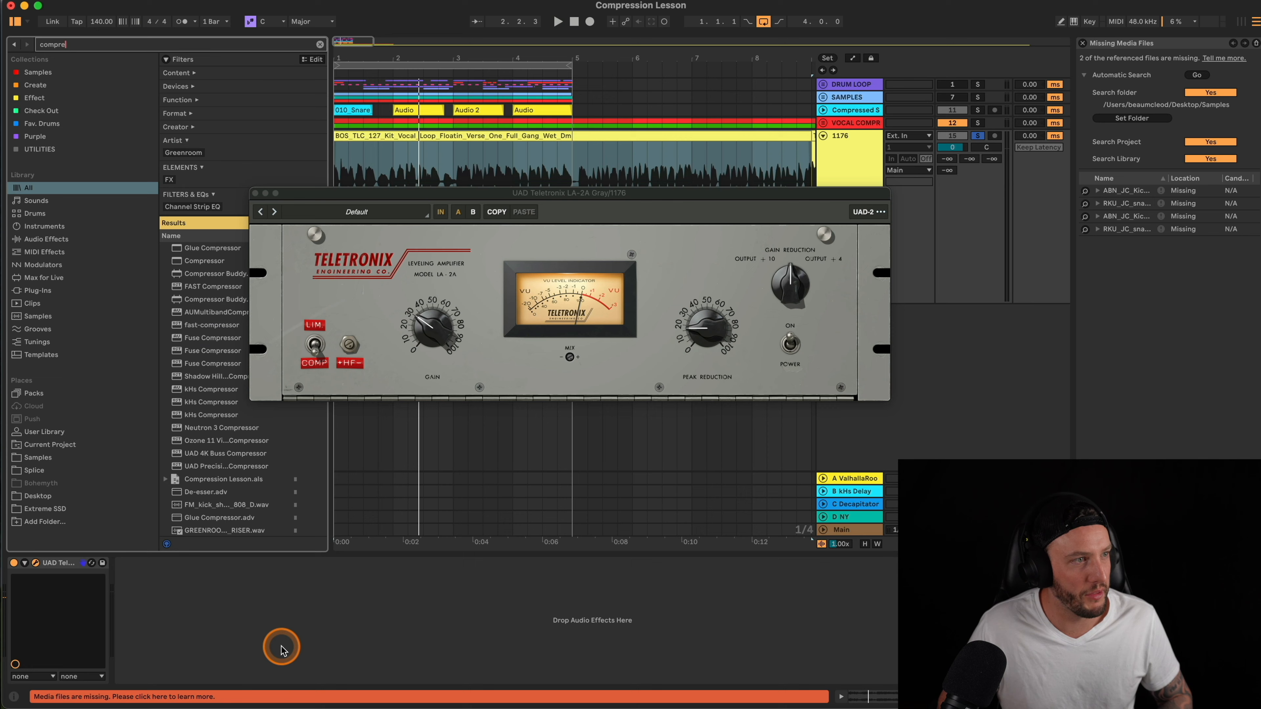
pyautogui.press('Down')
pyautogui.press('Return')
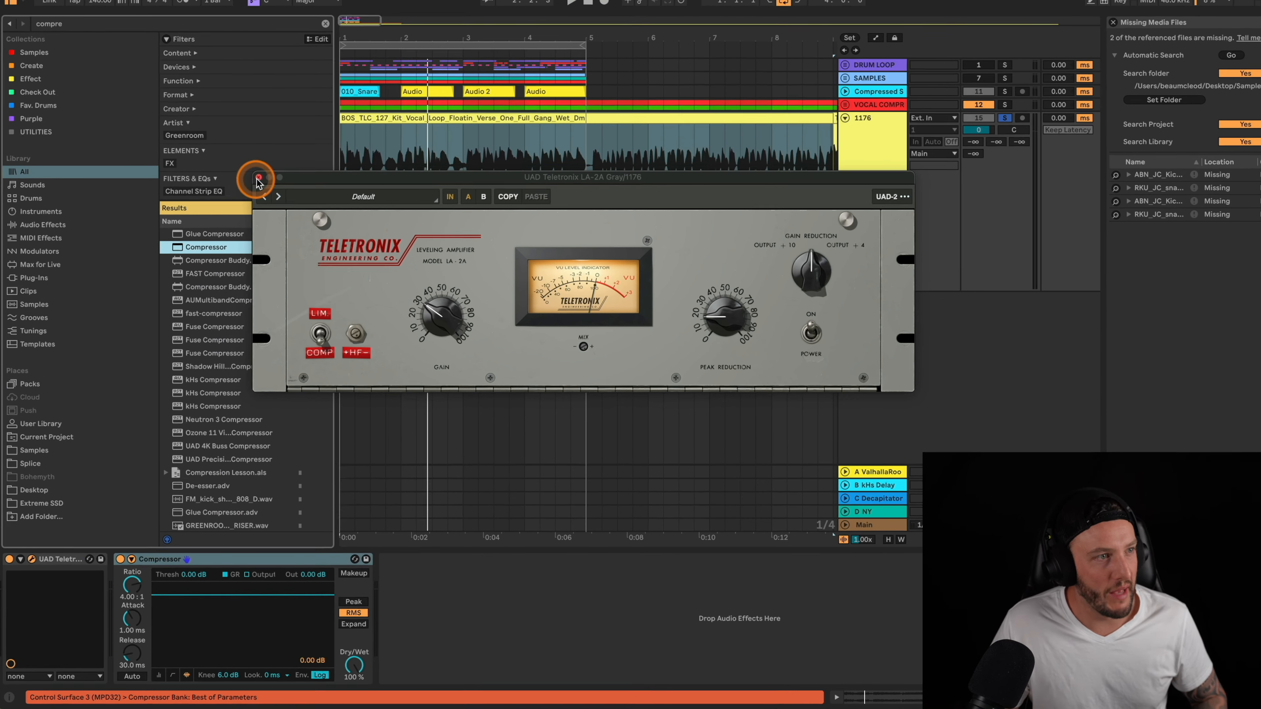
pyautogui.click(258, 178)
pyautogui.click(214, 600)
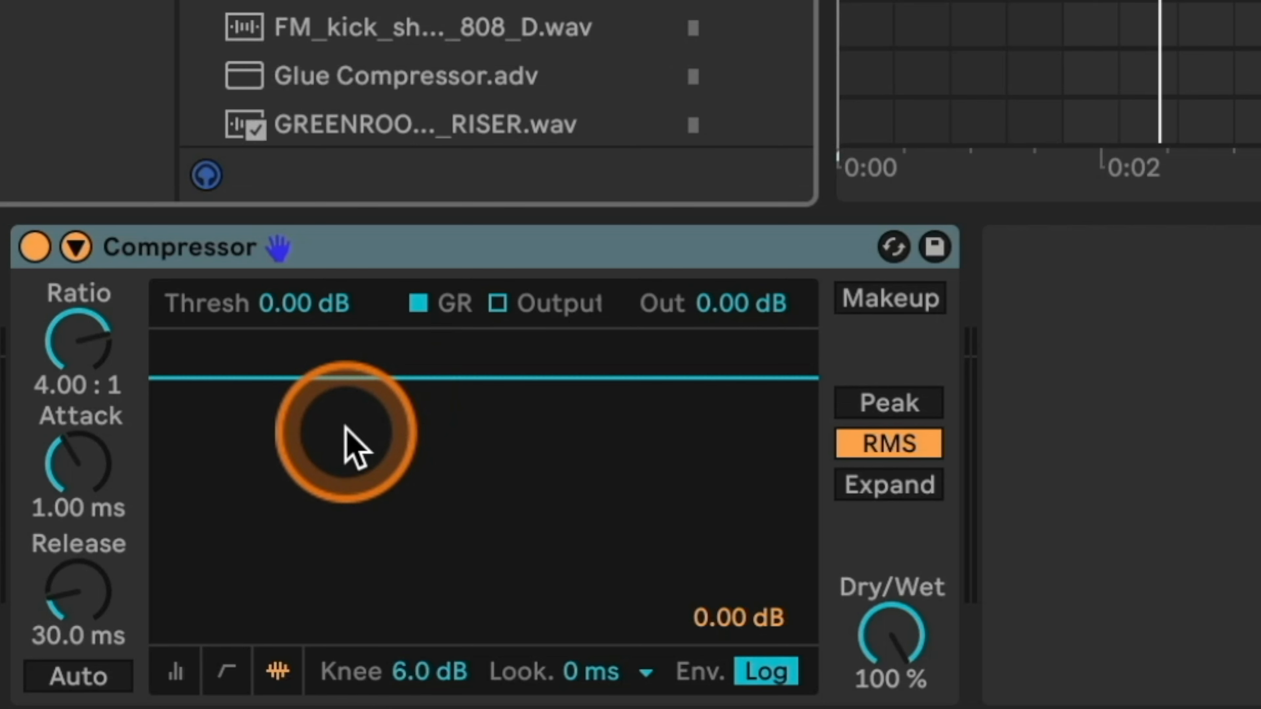
# Step: Lower the Compressor's threshold to -20.1 dB over the vocal loop, and raise it to -17.7 dB
pyautogui.click(204, 377)
pyautogui.moveTo(205, 377); pyautogui.dragTo(205, 529)
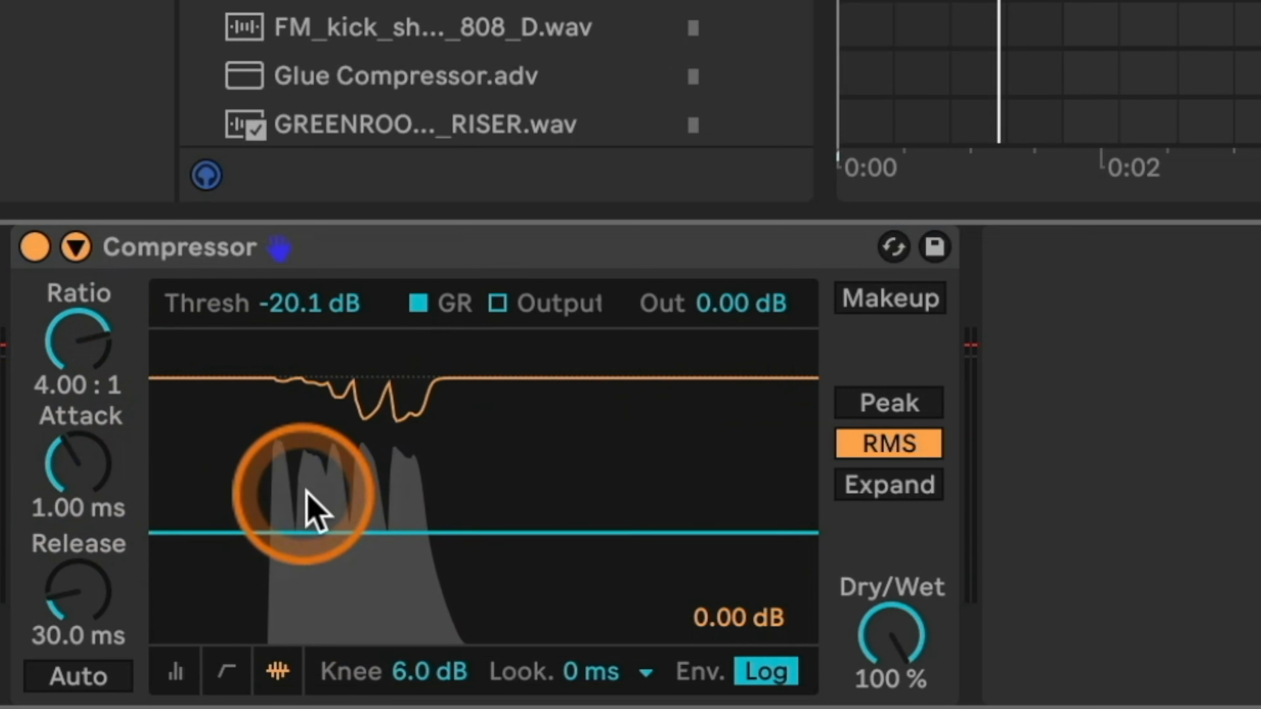
pyautogui.moveTo(271, 531); pyautogui.dragTo(309, 479)
# Step: Demonstrate the Compressor's ratio at inf:1 and 1.00:1 during playback, and set it to 2.74:1
pyautogui.moveTo(39, 332); pyautogui.dragTo(85, 343)
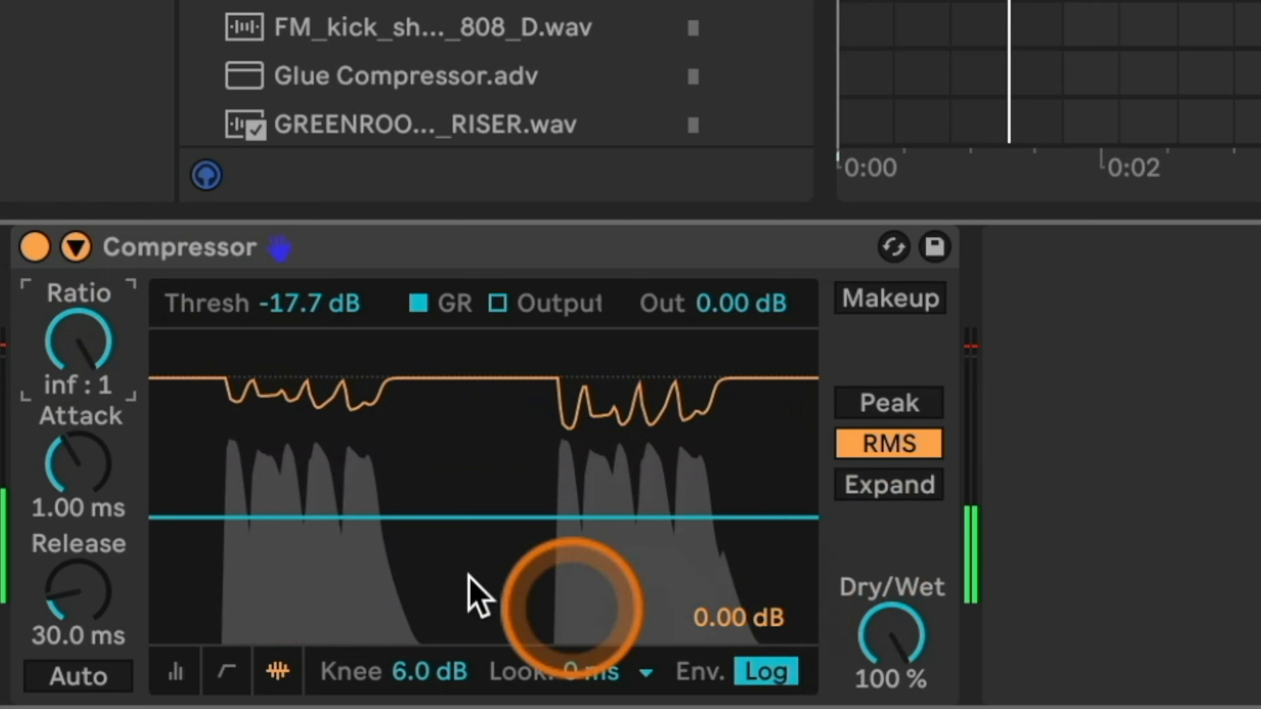
pyautogui.moveTo(93, 352); pyautogui.dragTo(93, 447)
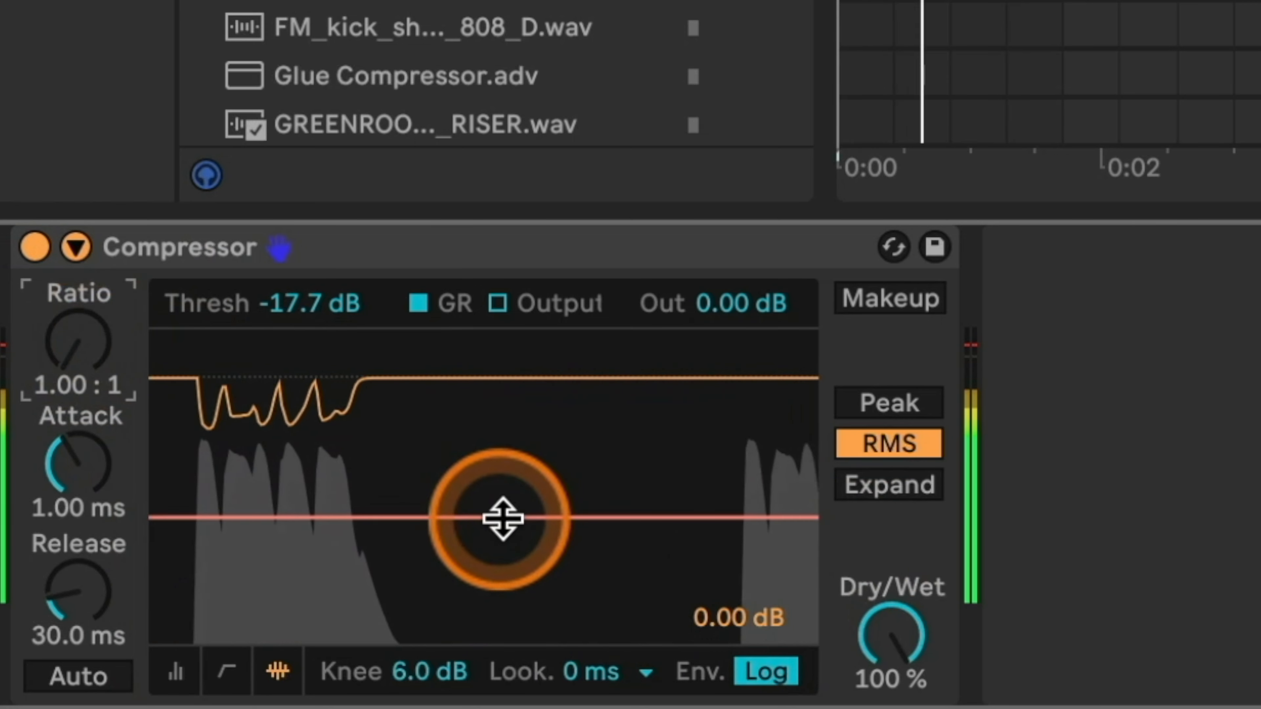
pyautogui.moveTo(93, 367); pyautogui.dragTo(93, 330)
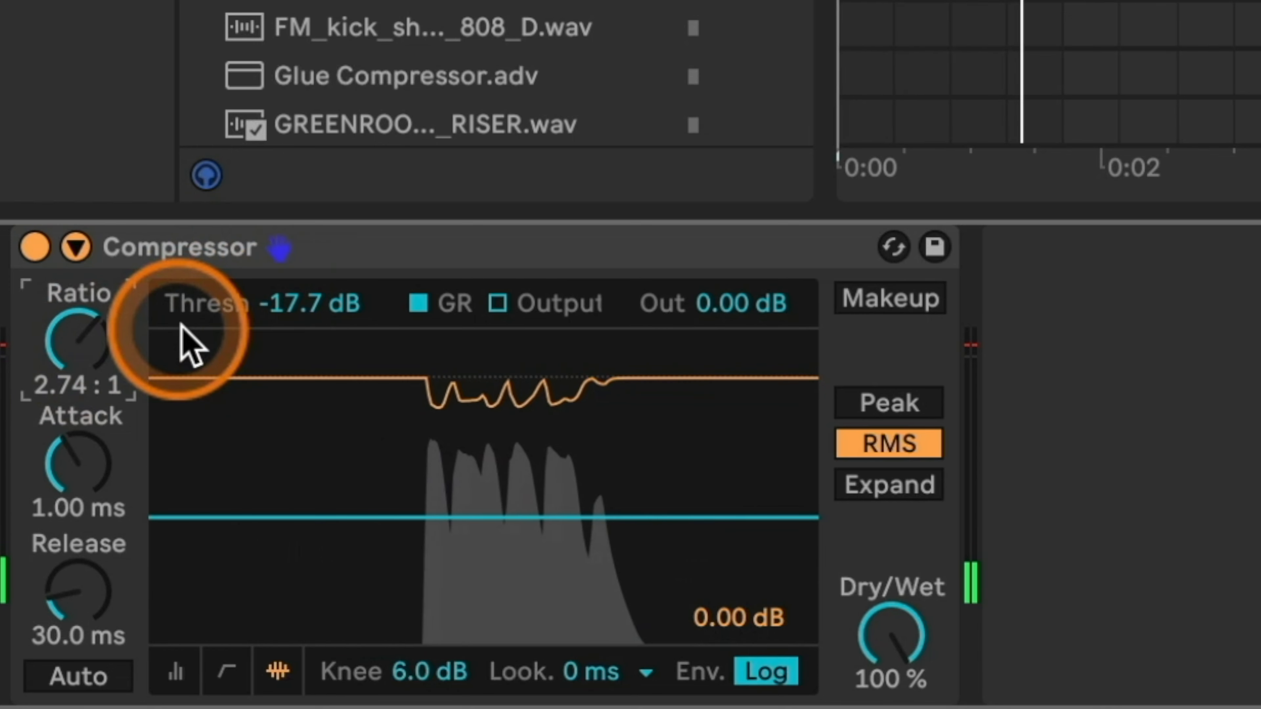
# Step: Demonstrate attack times of 1.00 s and 0.01 ms, set the attack to 0.02 ms, and replay the vocal
pyautogui.moveTo(99, 521); pyautogui.dragTo(74, 465)
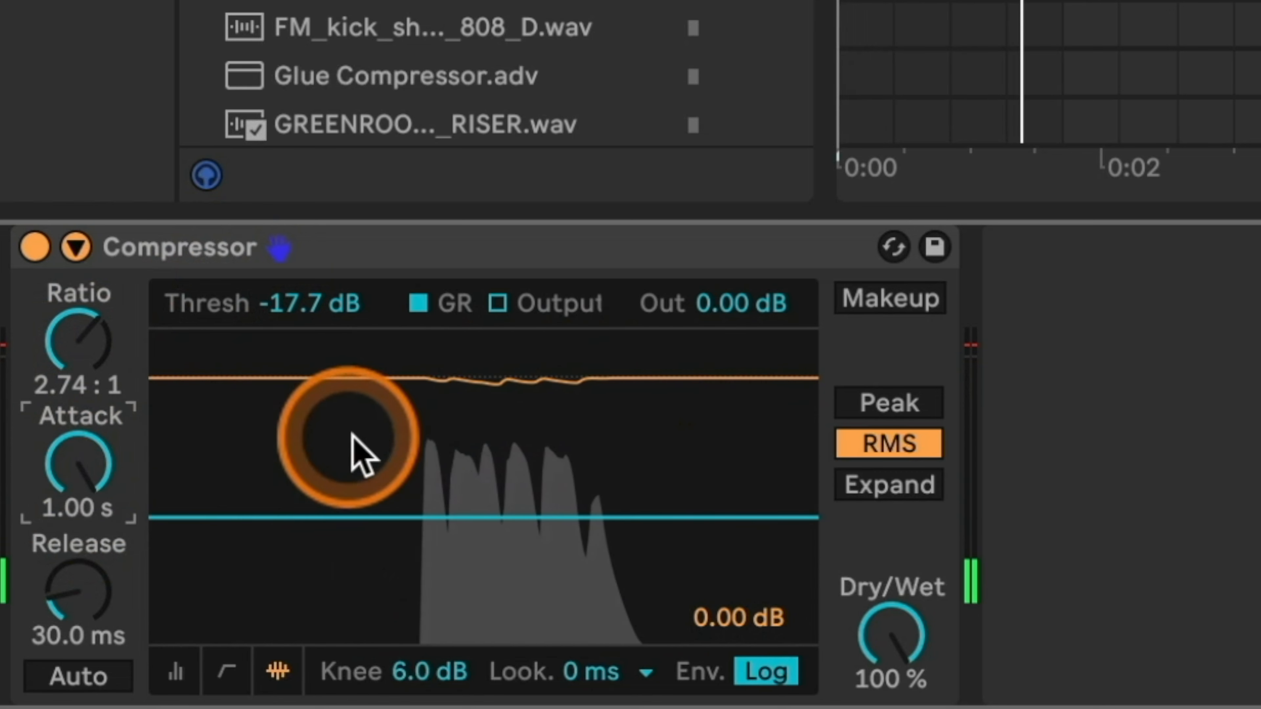
pyautogui.moveTo(97, 474); pyautogui.dragTo(79, 506)
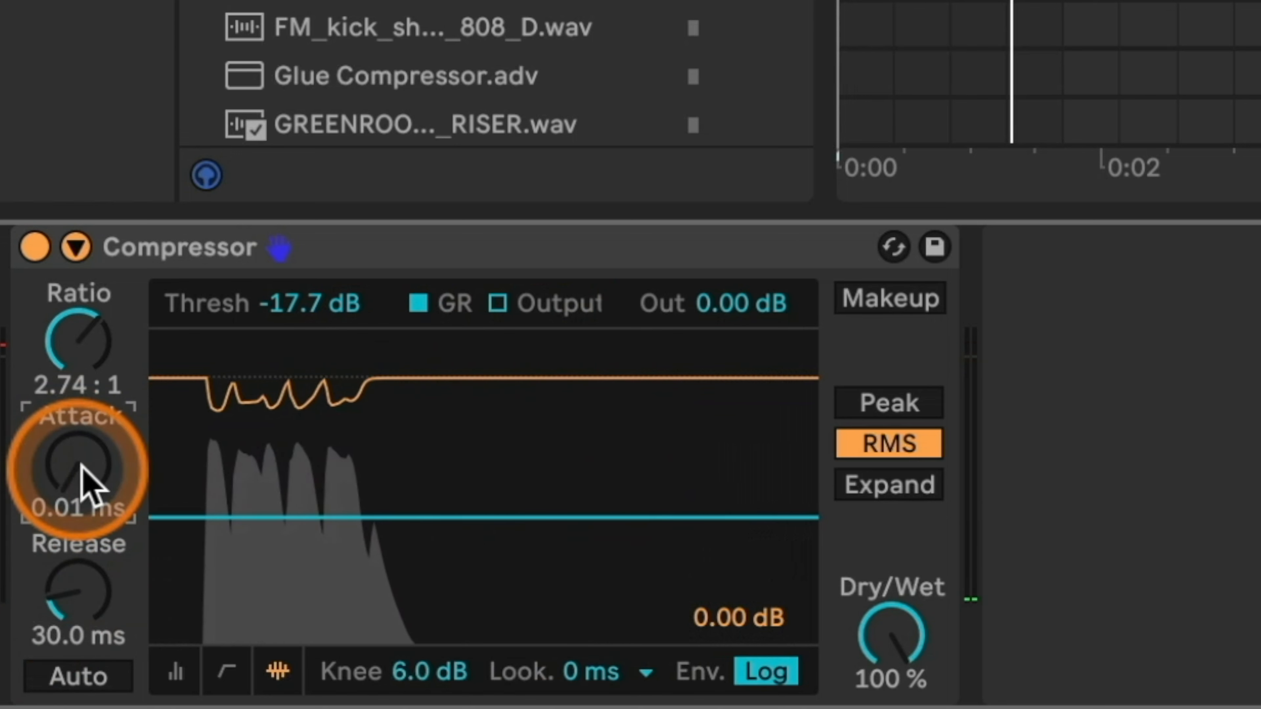
pyautogui.moveTo(81, 476); pyautogui.dragTo(80, 474)
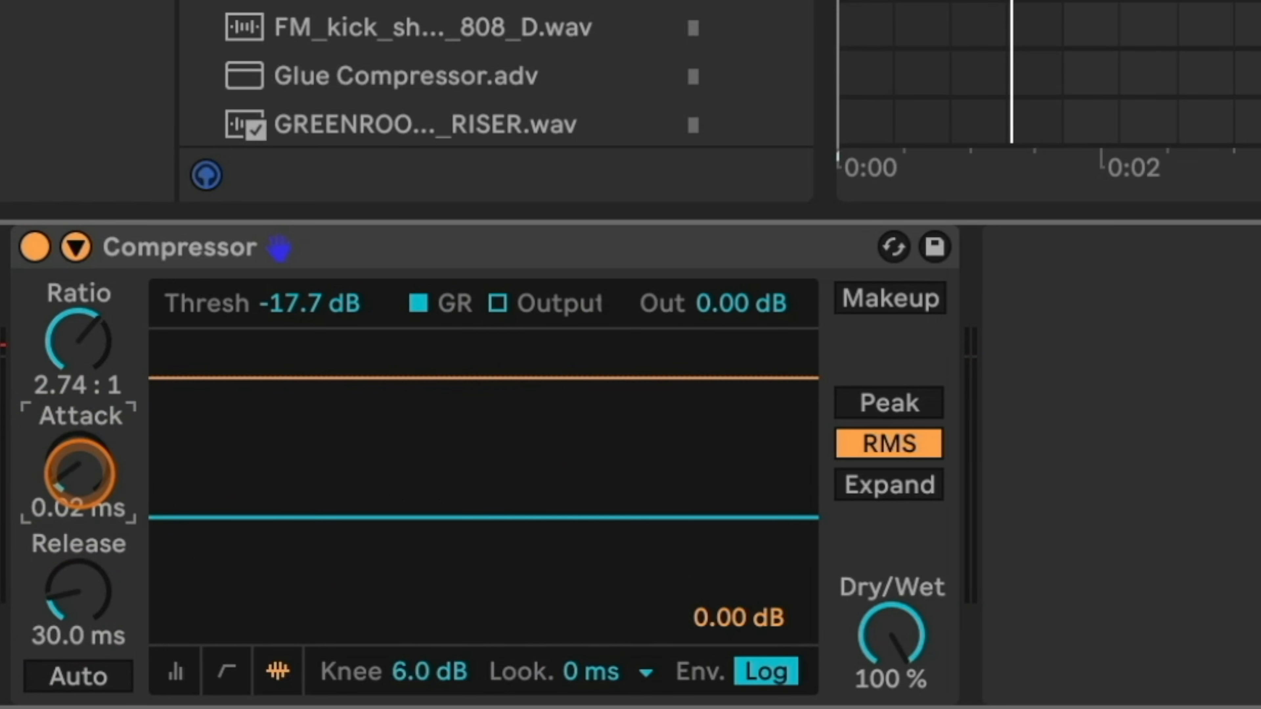
pyautogui.press('space')
pyautogui.press('space')
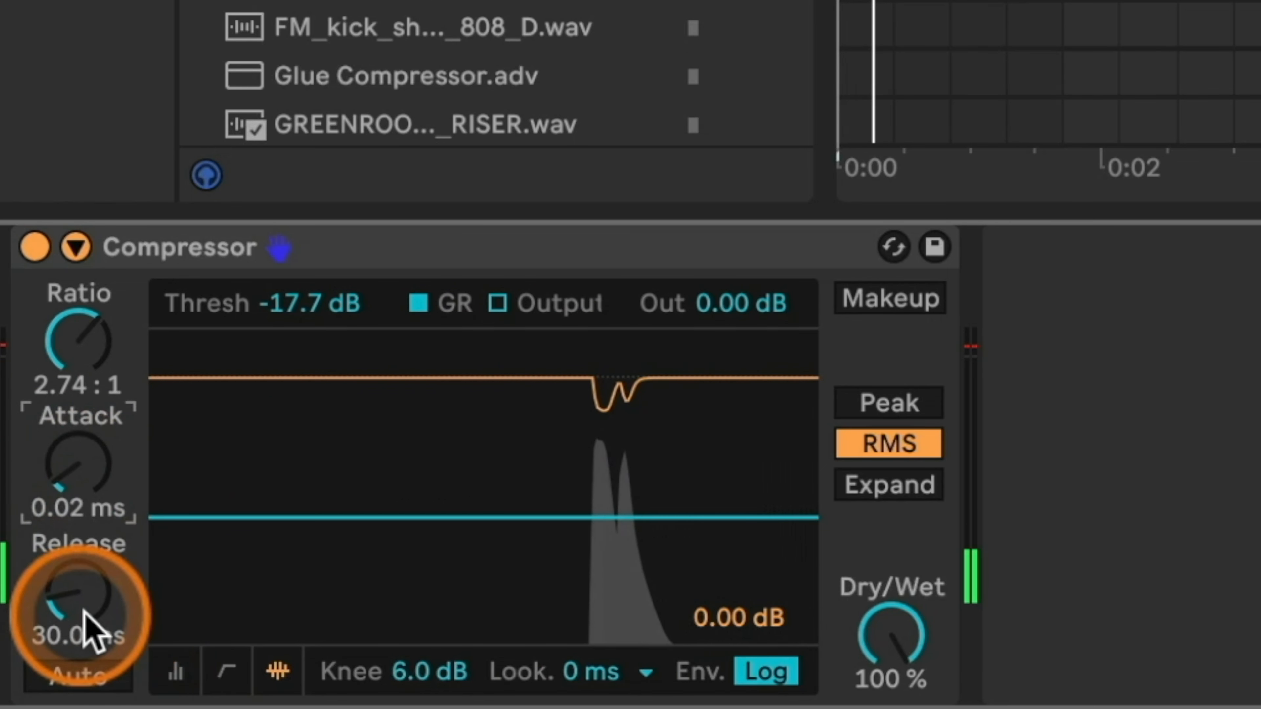
# Step: Raise the Compressor's release to 3.00 s, shorten it to 41.1 ms, and turn on automatic release
pyautogui.moveTo(92, 614); pyautogui.dragTo(99, 599)
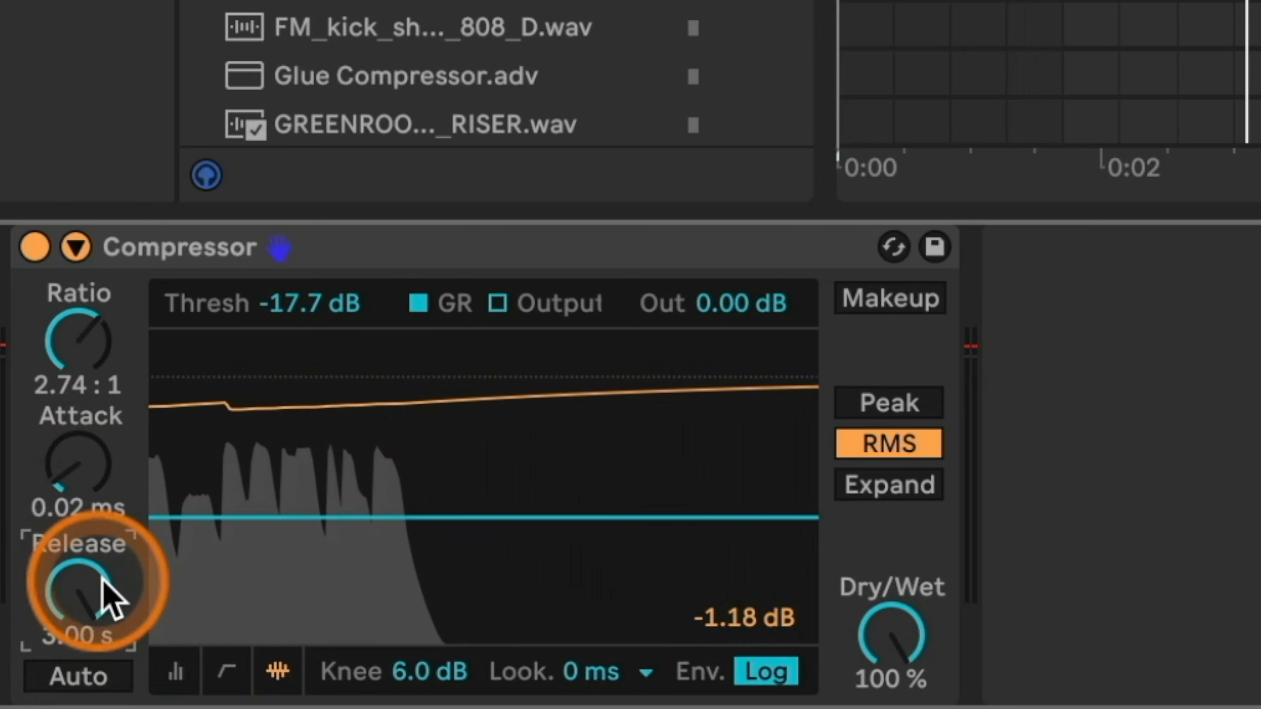
pyautogui.moveTo(96, 586); pyautogui.dragTo(96, 705)
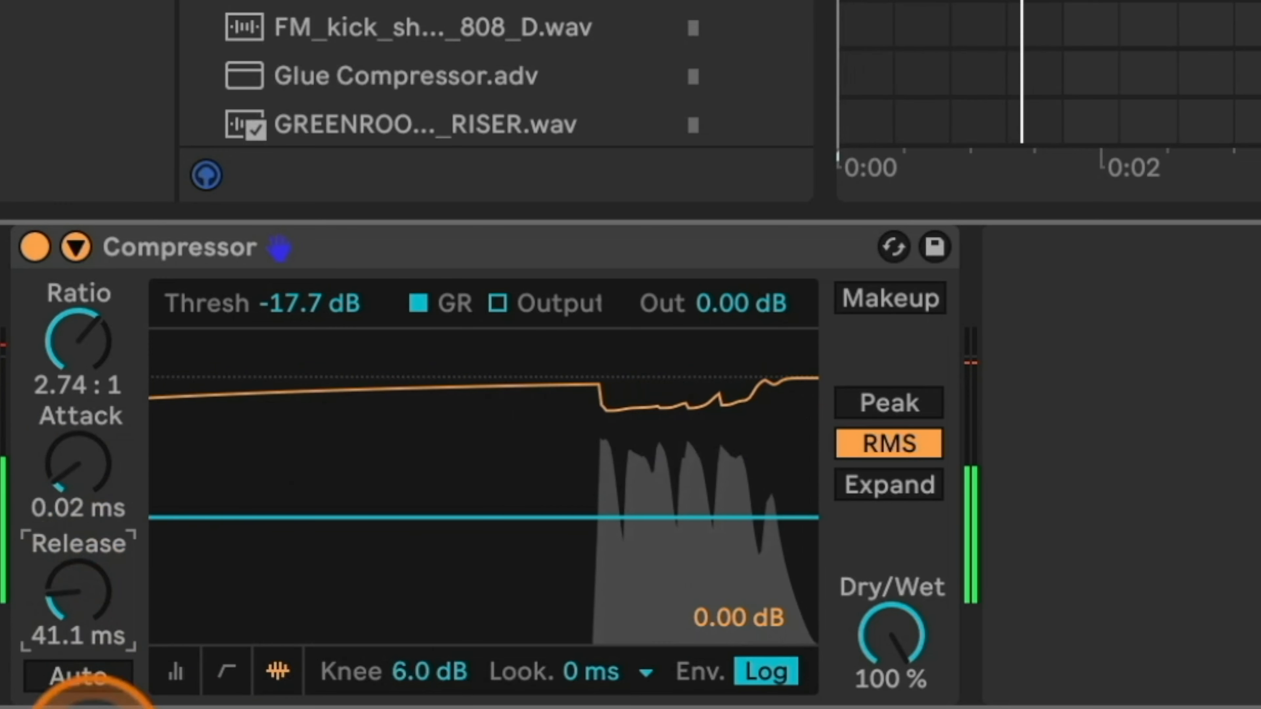
pyautogui.click(89, 678)
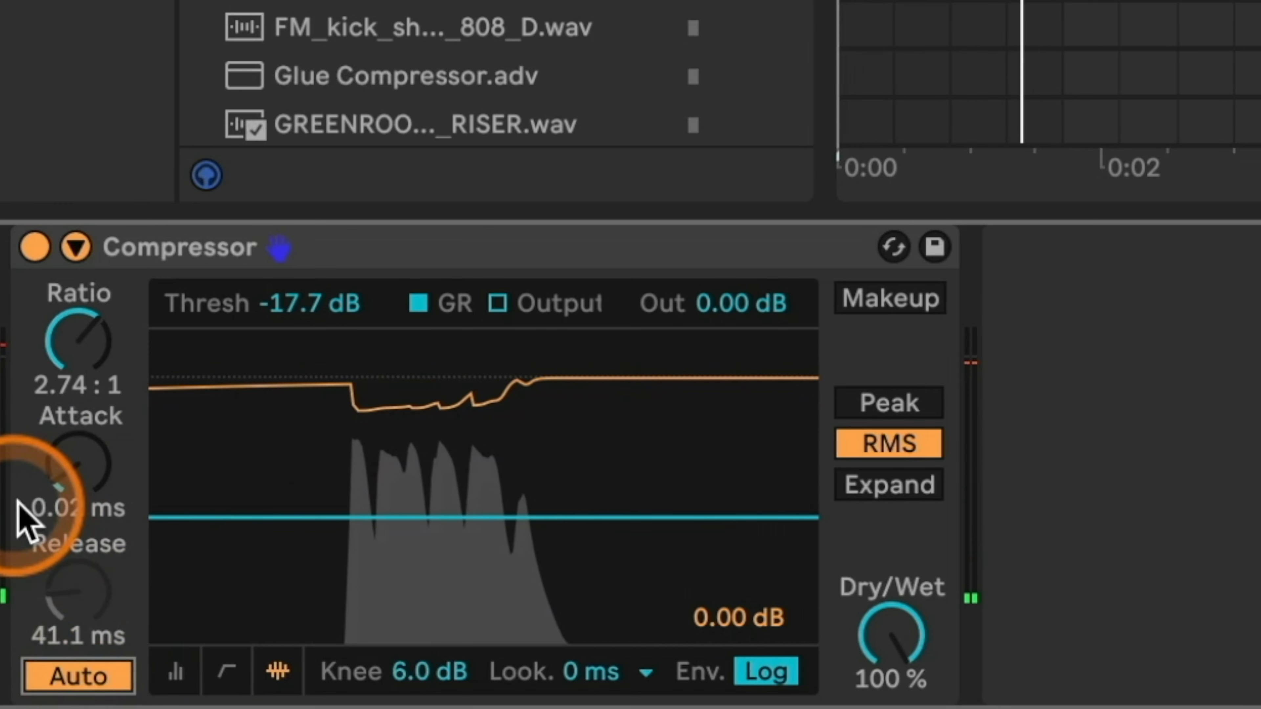